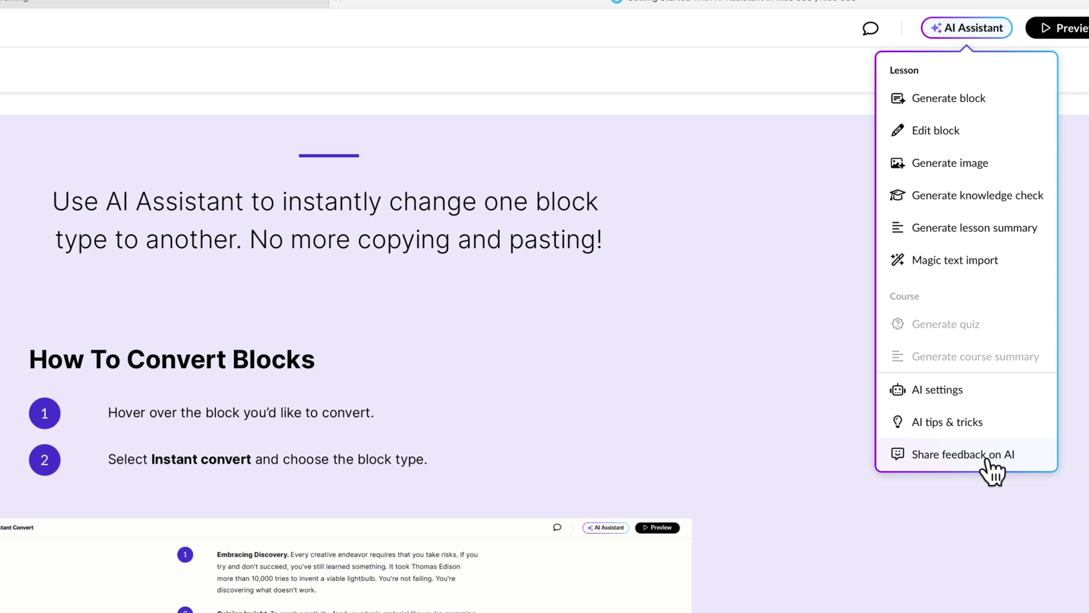
click(958, 98)
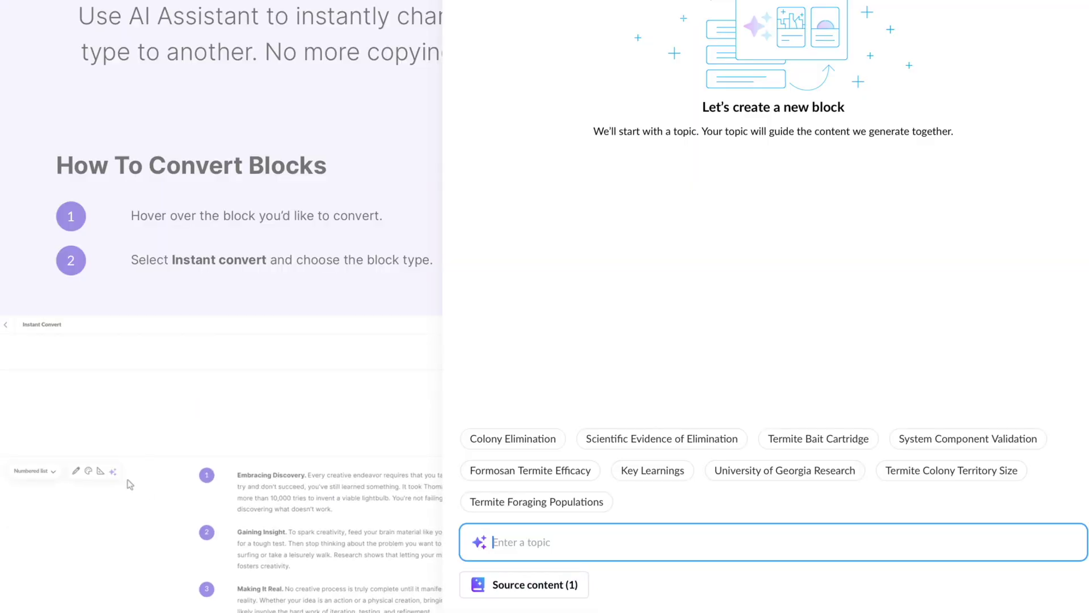
click(130, 494)
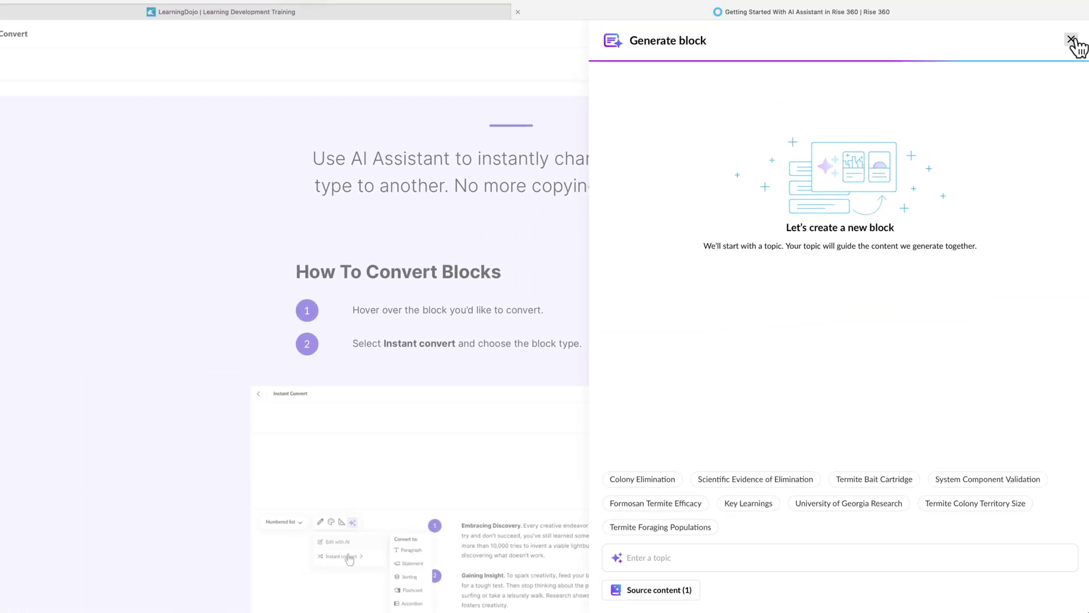
key(Escape)
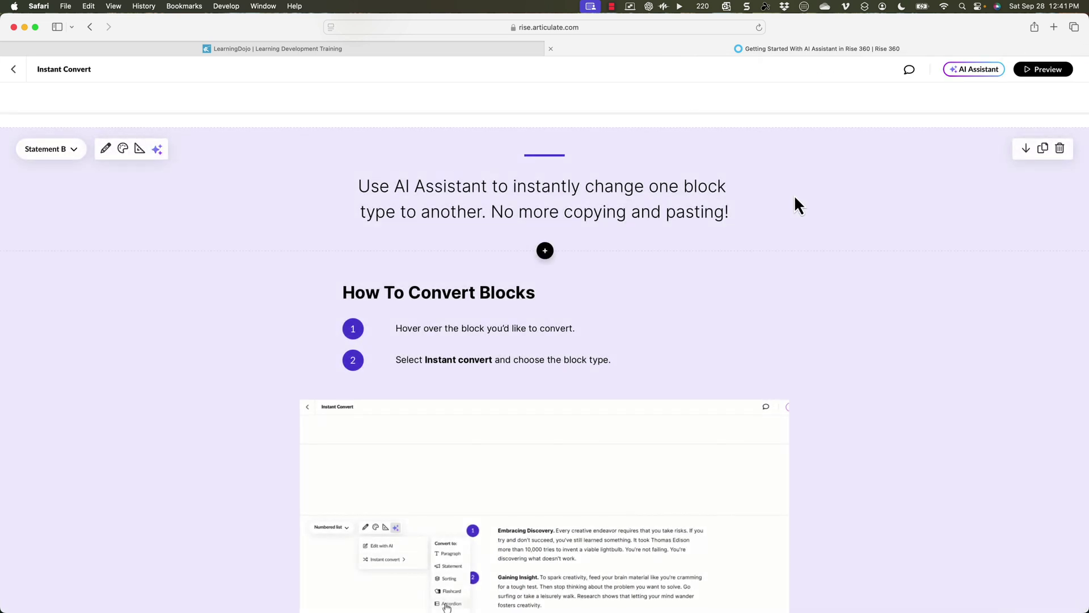
- Switch to the LearningDojo website and save its home page as a PDF on the Desktop under the suggested file name
click(495, 50)
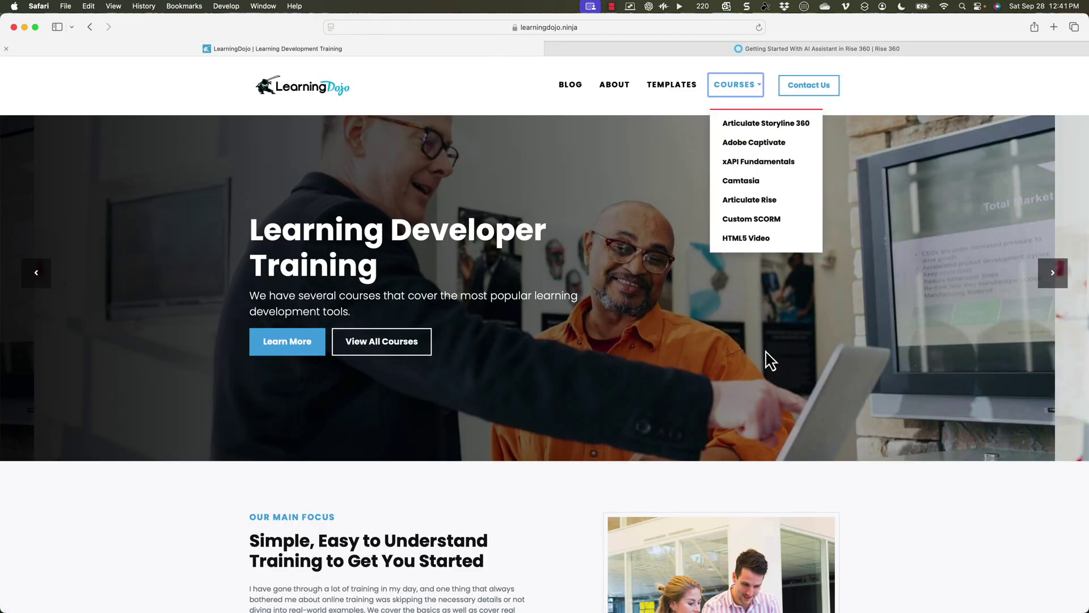
key(super+p)
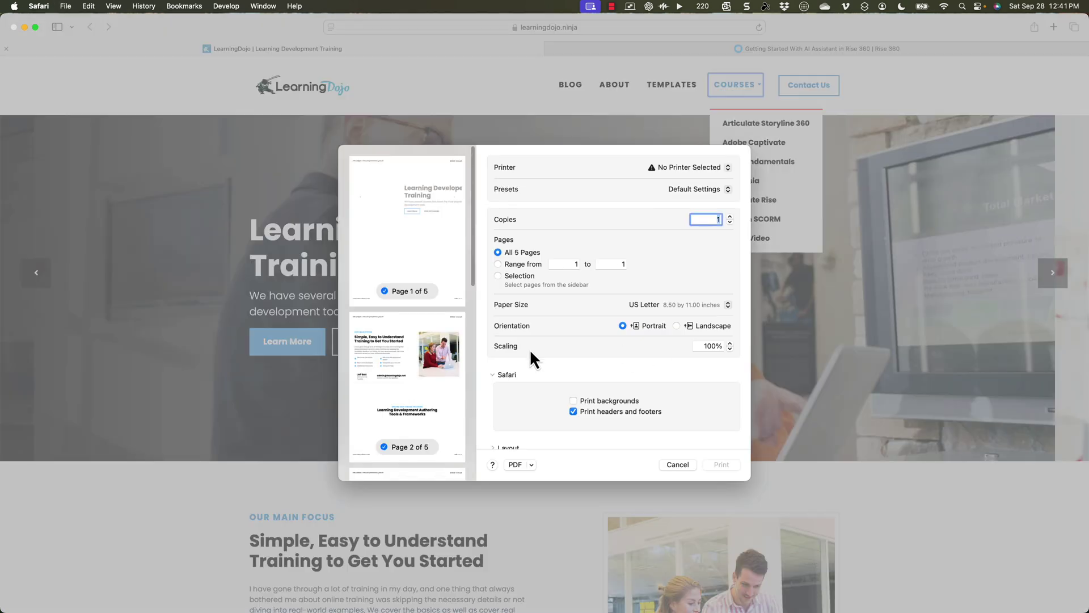
click(533, 464)
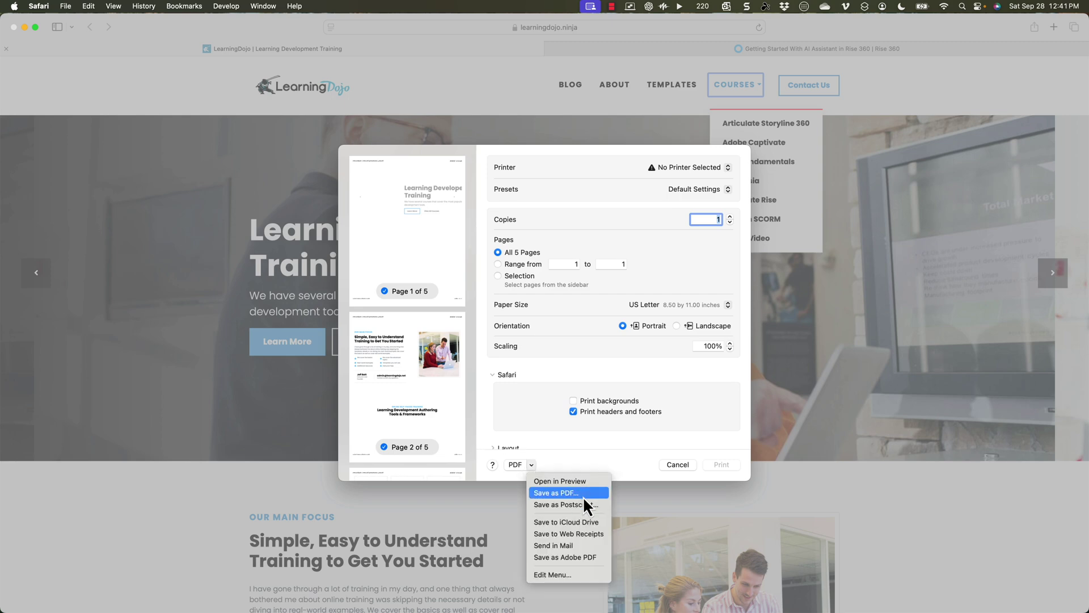
click(584, 495)
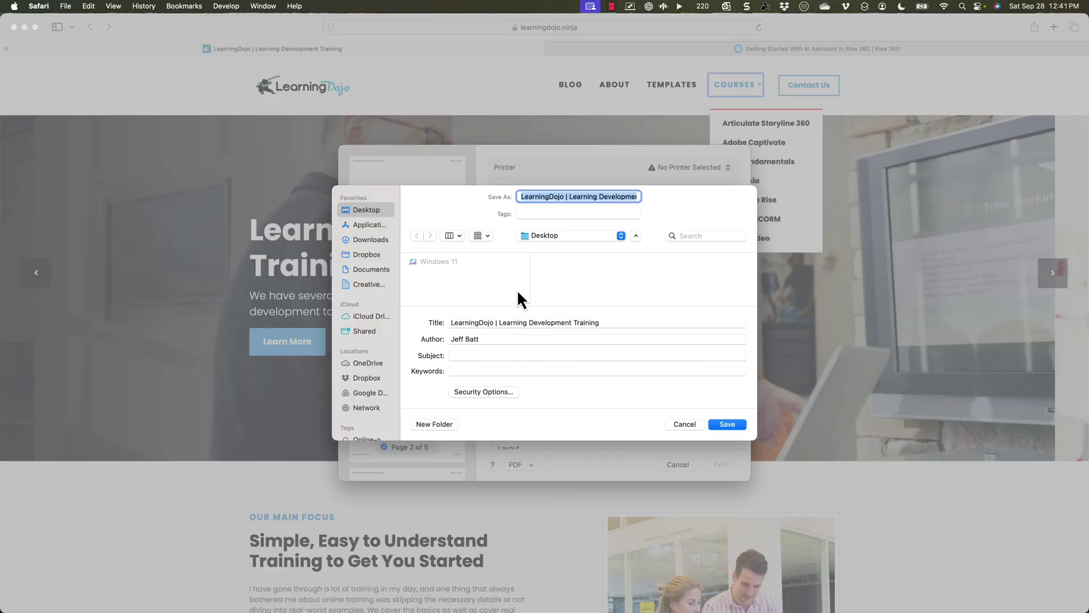
click(733, 427)
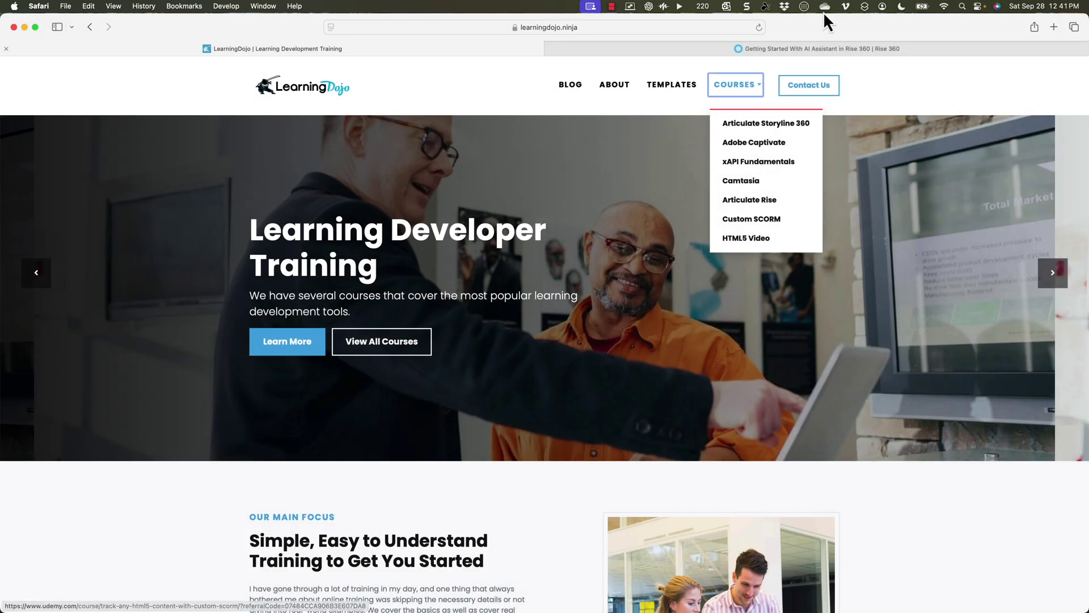
- Return to the Rise lesson, start generating an AI block and remove the ADVANCE Termite Bait System presentation from its source content
click(816, 46)
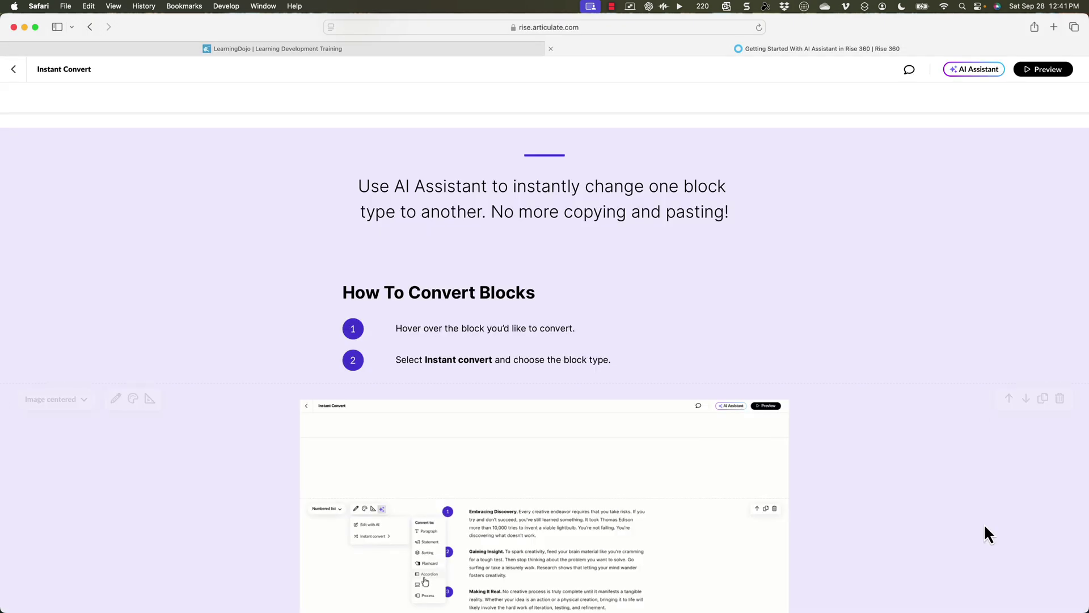
click(977, 69)
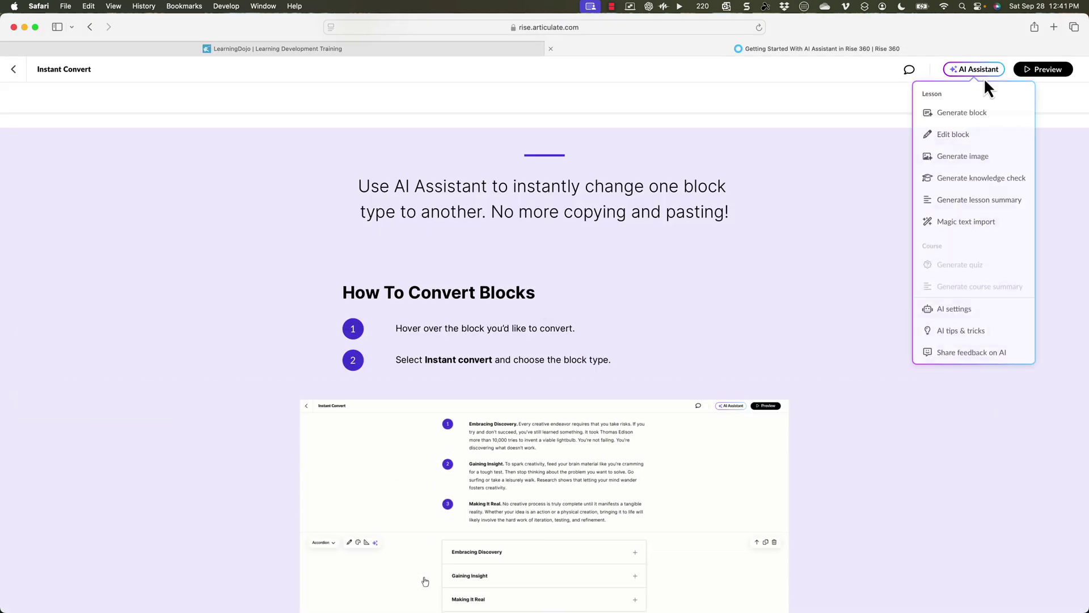
click(987, 120)
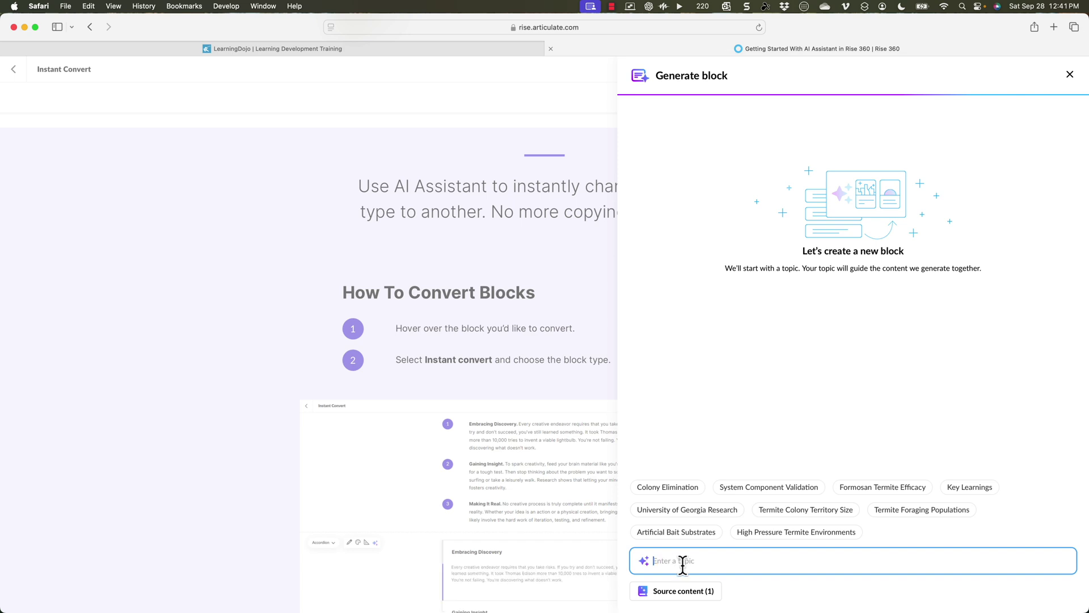
click(672, 591)
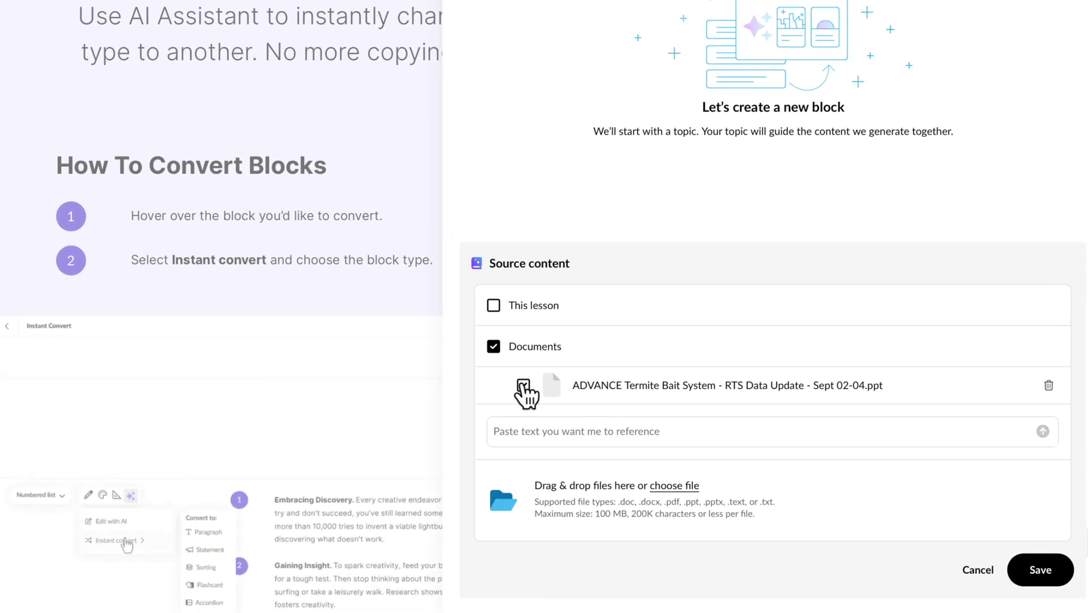
click(1047, 386)
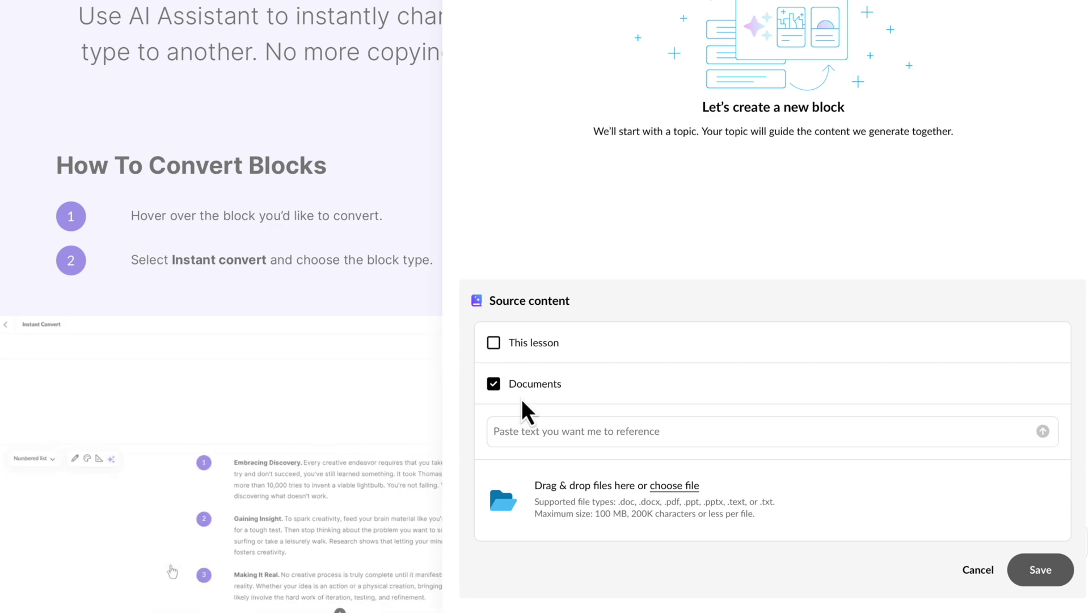
- Upload "LearningDojo | Learning Development Training.pdf" from the Desktop as source content and save the source selection once it is processed
click(621, 505)
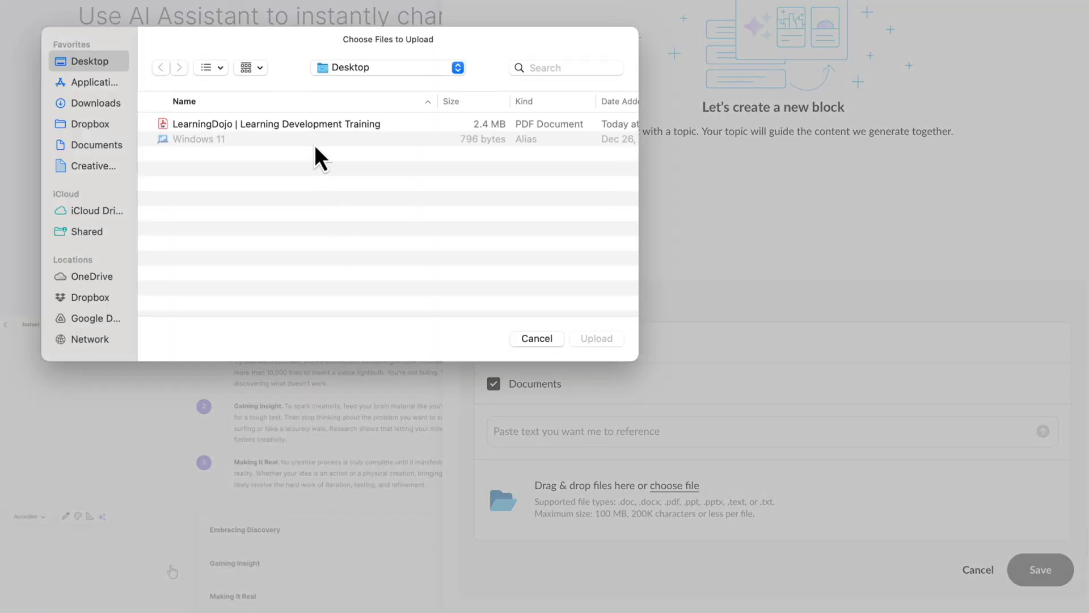
click(323, 125)
click(597, 339)
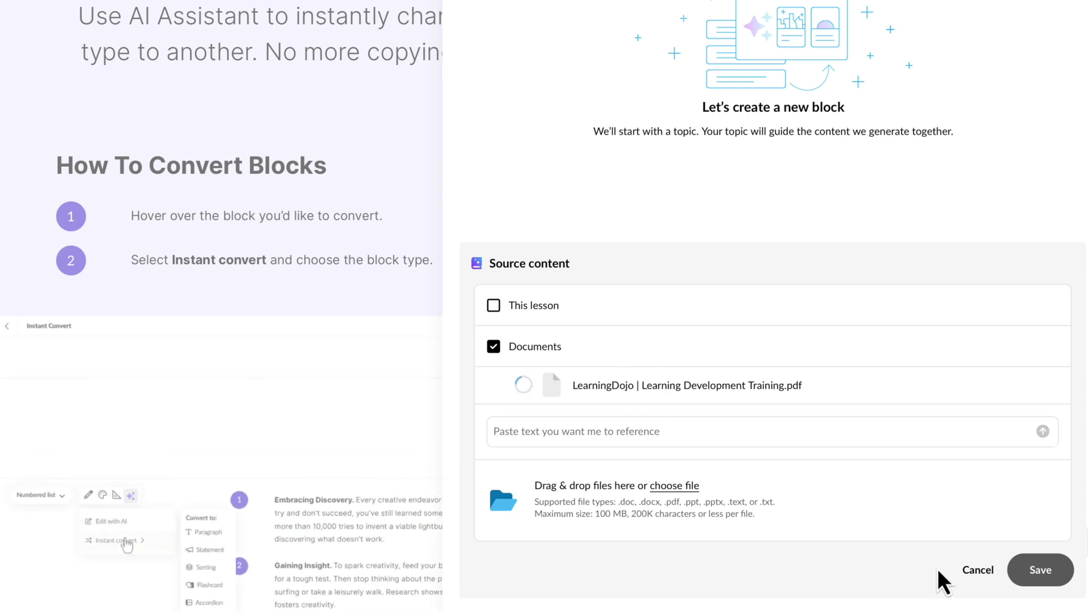
mouse_move(1061, 582)
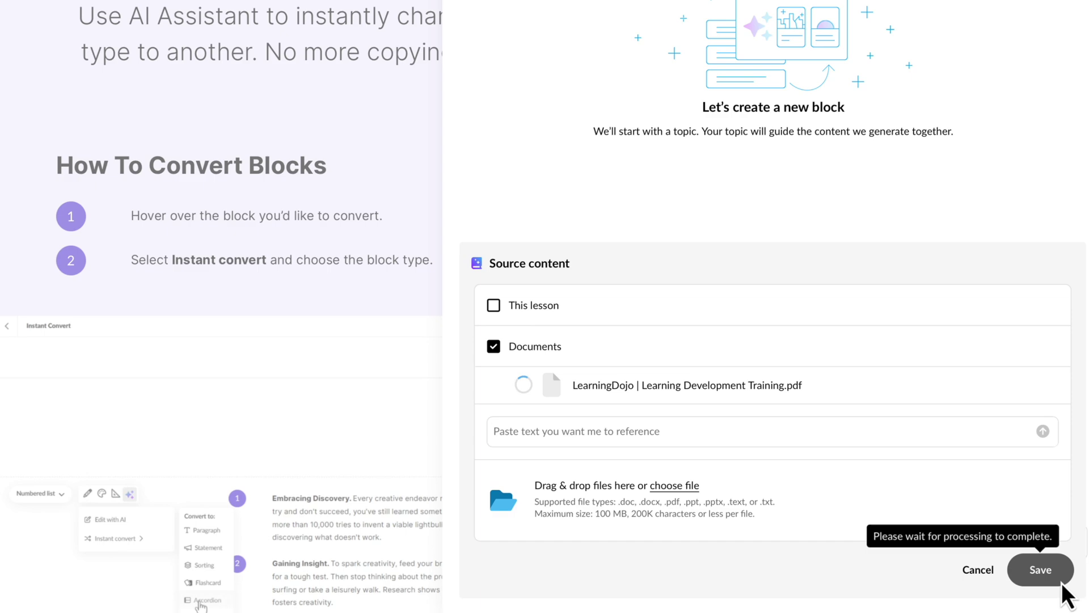
click(1051, 581)
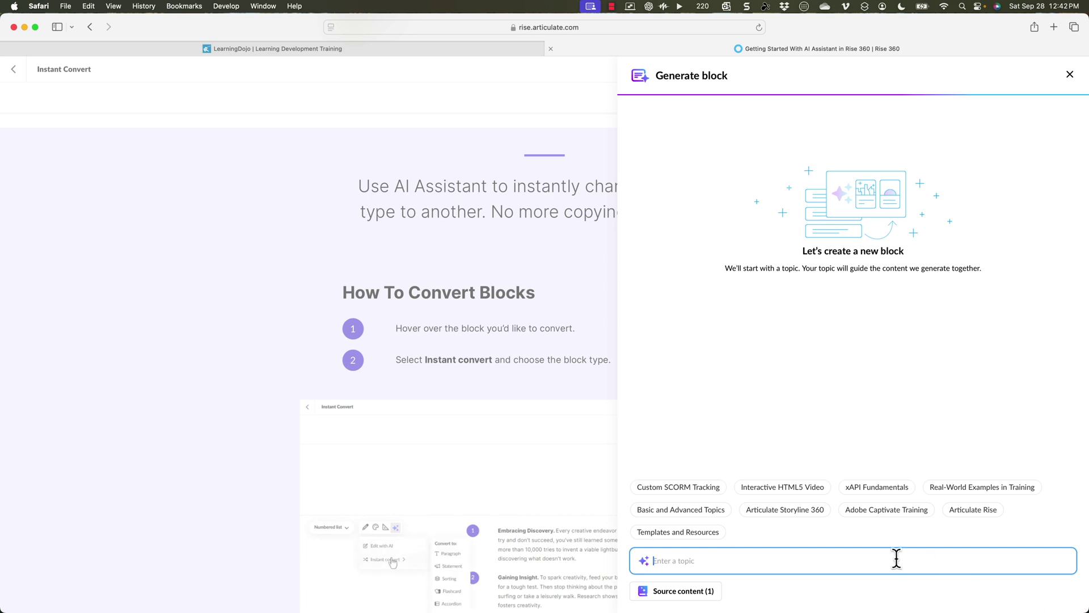
- Examine the "Learning Development Authoring Tools & Frameworks" section on the LearningDojo website
click(487, 49)
scroll(529, 263, down, 15)
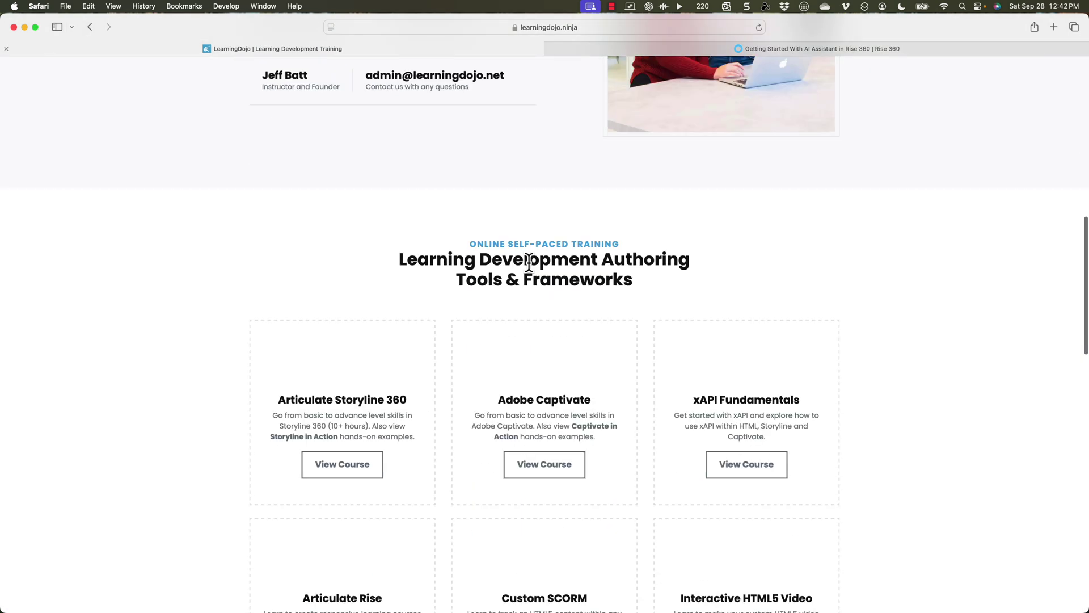
drag(591, 262, 631, 284)
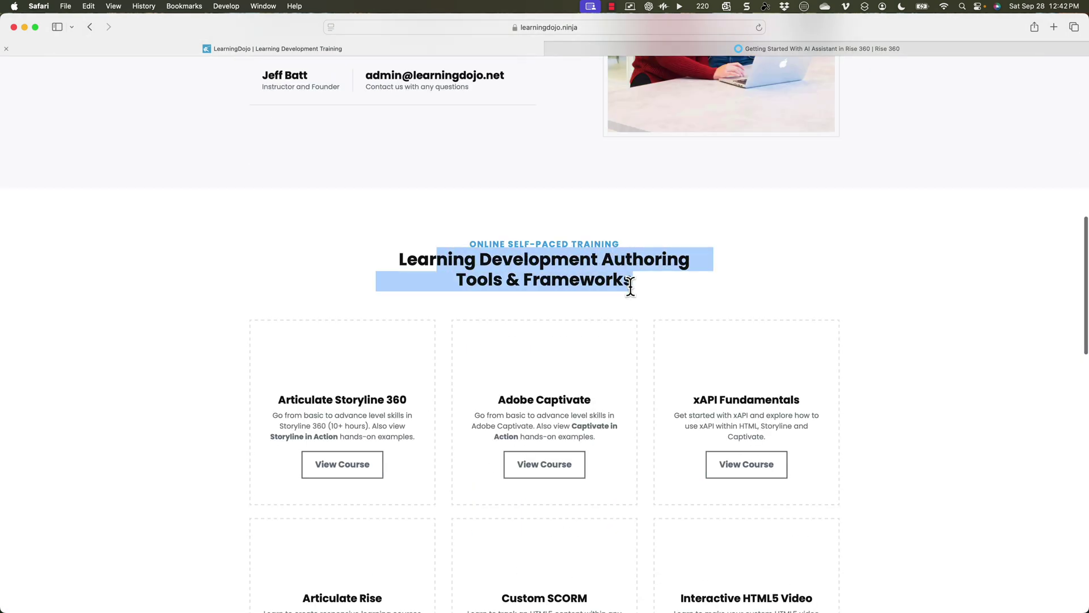
- Back in the Rise lesson, submit the block topic "Build a block about the tools Learning Dojo teaches on."
click(870, 48)
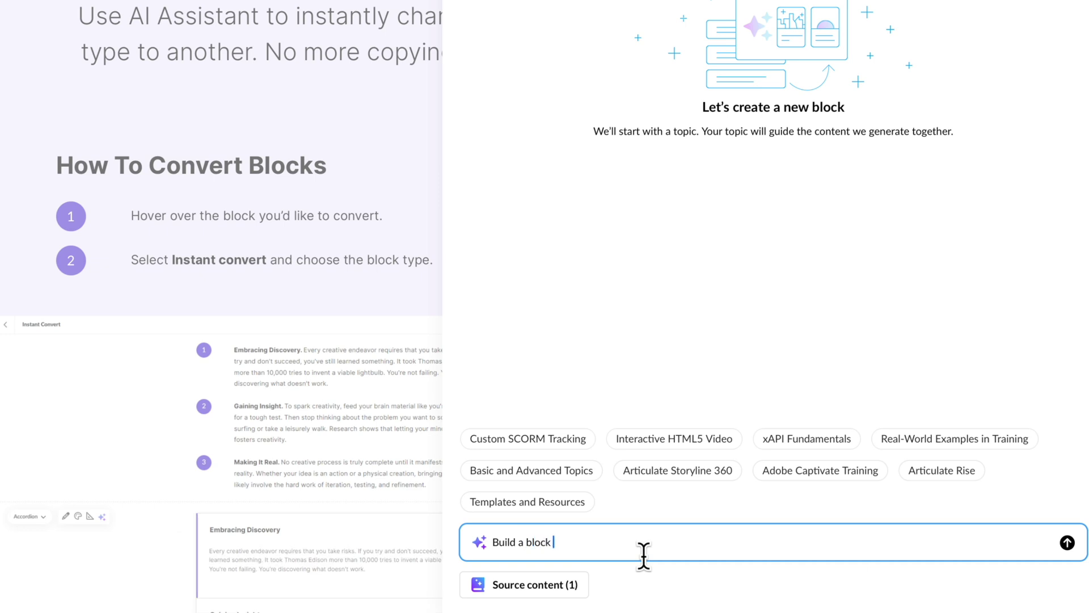
text(ut the)
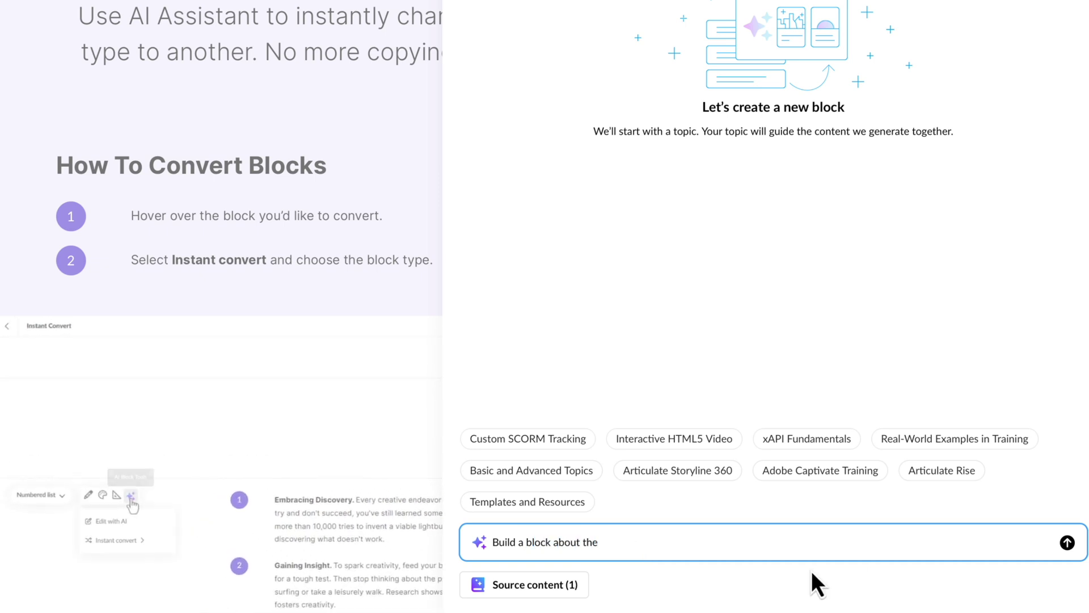
text( tools Learning Dojo )
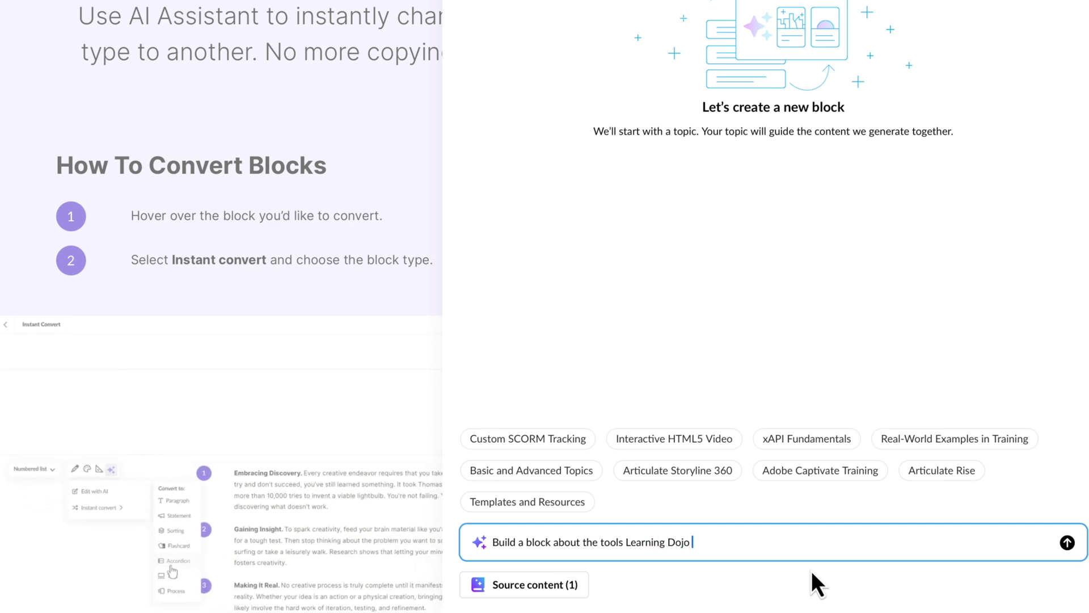
text(teaches on.)
key(Return)
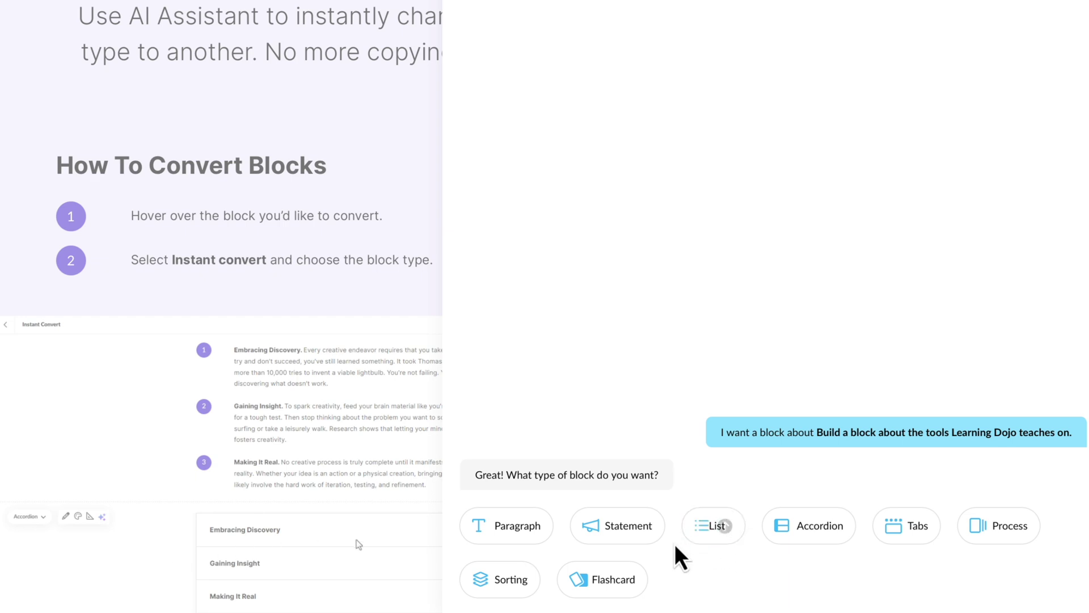
- Choose Accordion as the block type and generate the block from the proposed outline, checking it against the website's course list
click(800, 548)
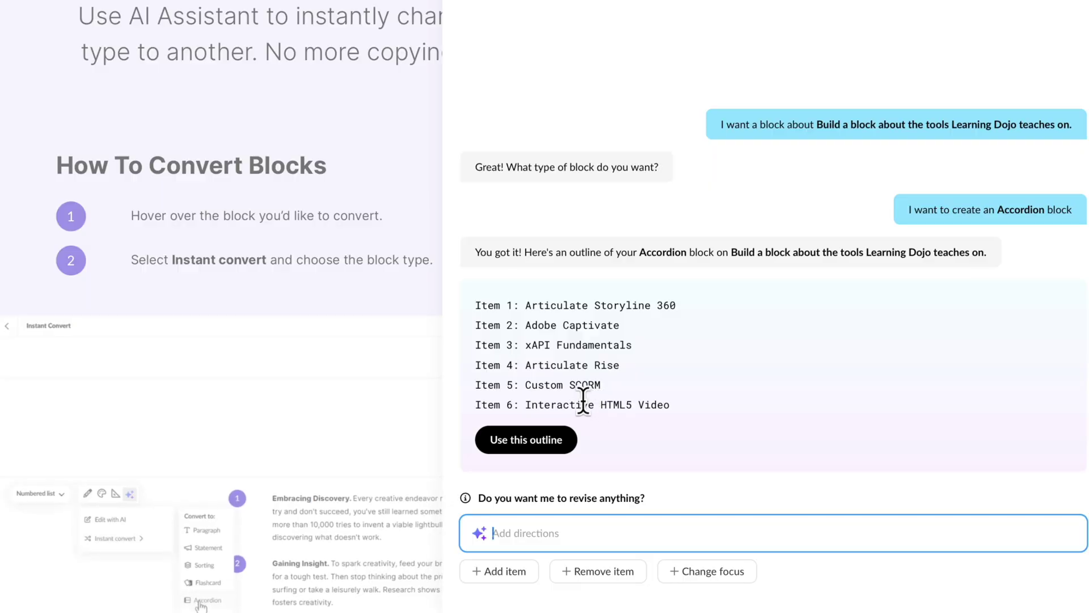
click(543, 446)
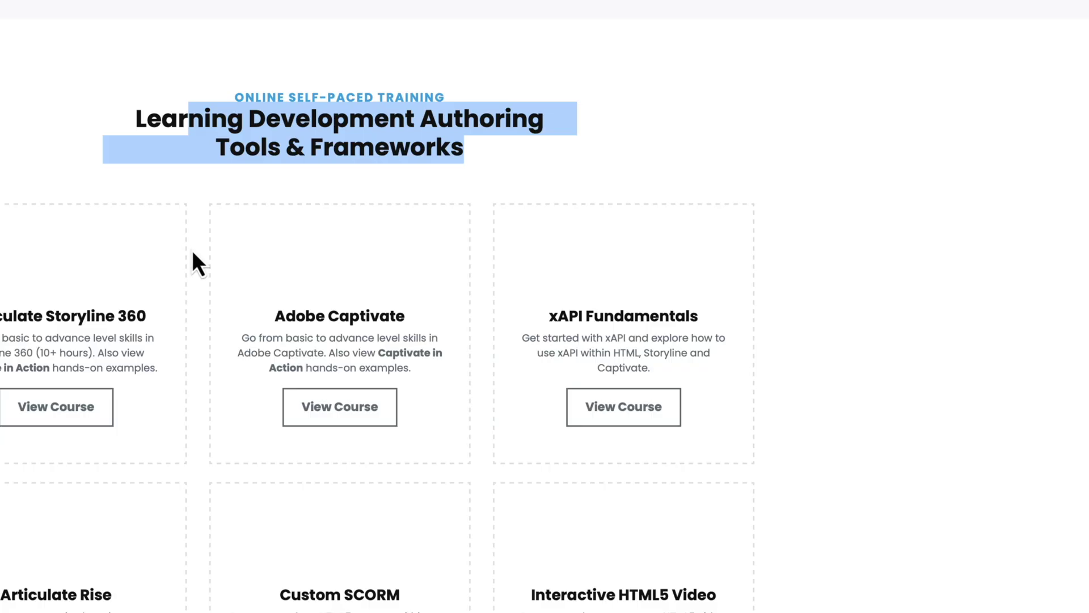
scroll(39, 209, down, 3)
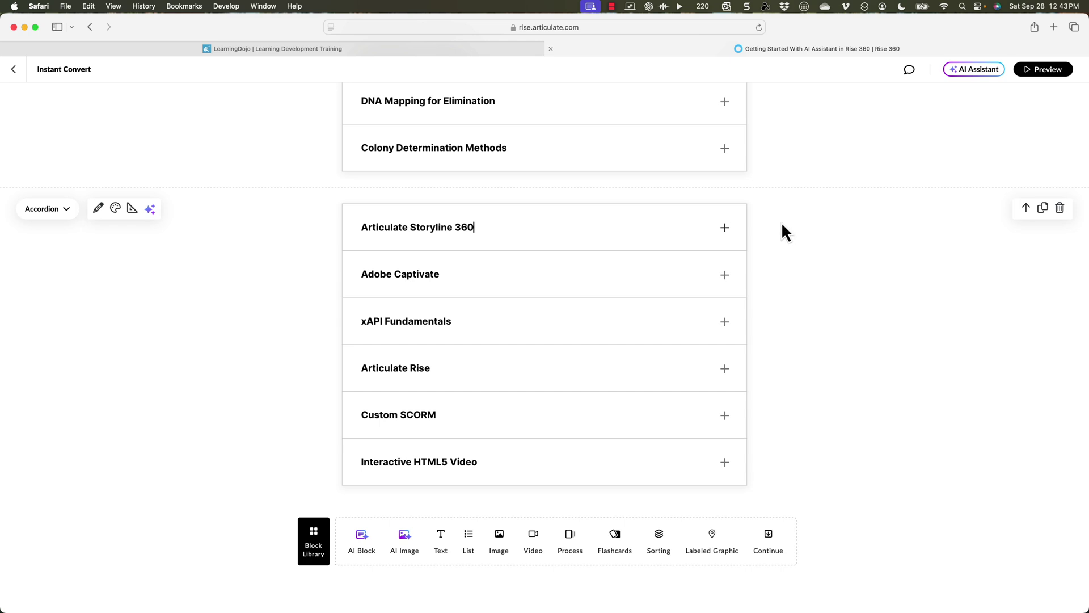
- Expand and collapse the Articulate Storyline 360 accordion item, and instantly convert the accordion block to flashcards
click(725, 227)
click(725, 227)
click(150, 210)
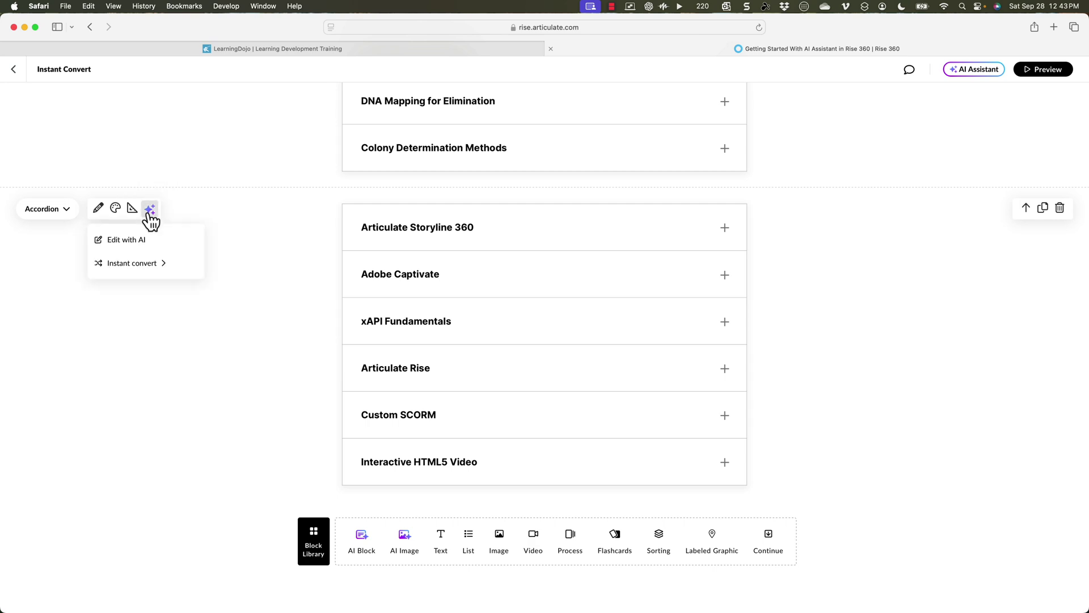
mouse_move(156, 265)
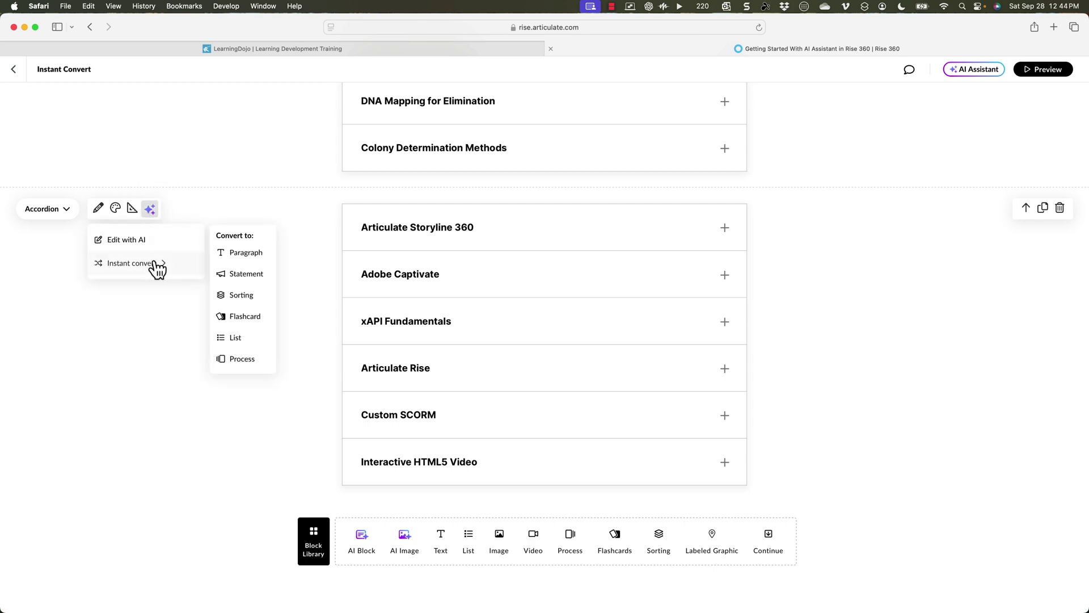
click(247, 318)
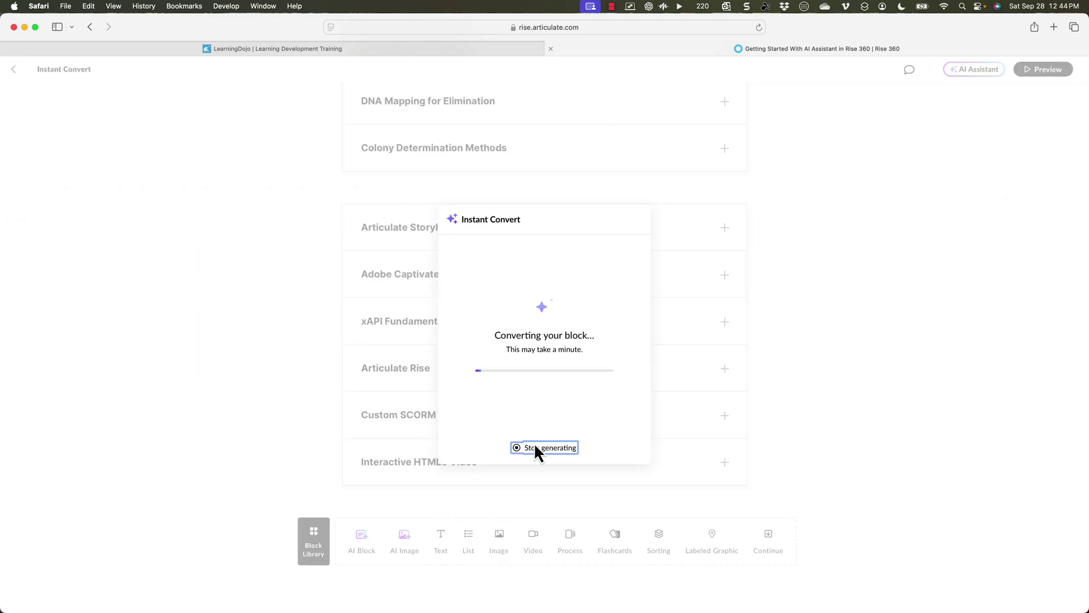
- Compare the flashcard grid with the original accordion and flip the cards to read their descriptions
scroll(536, 448, down, 4)
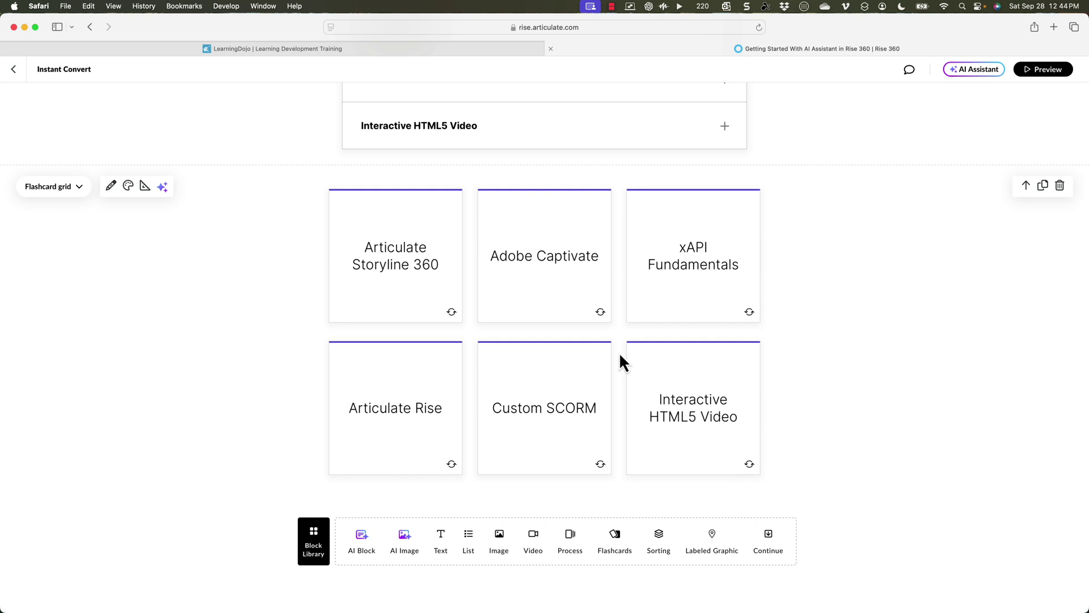
scroll(620, 358, up, 6)
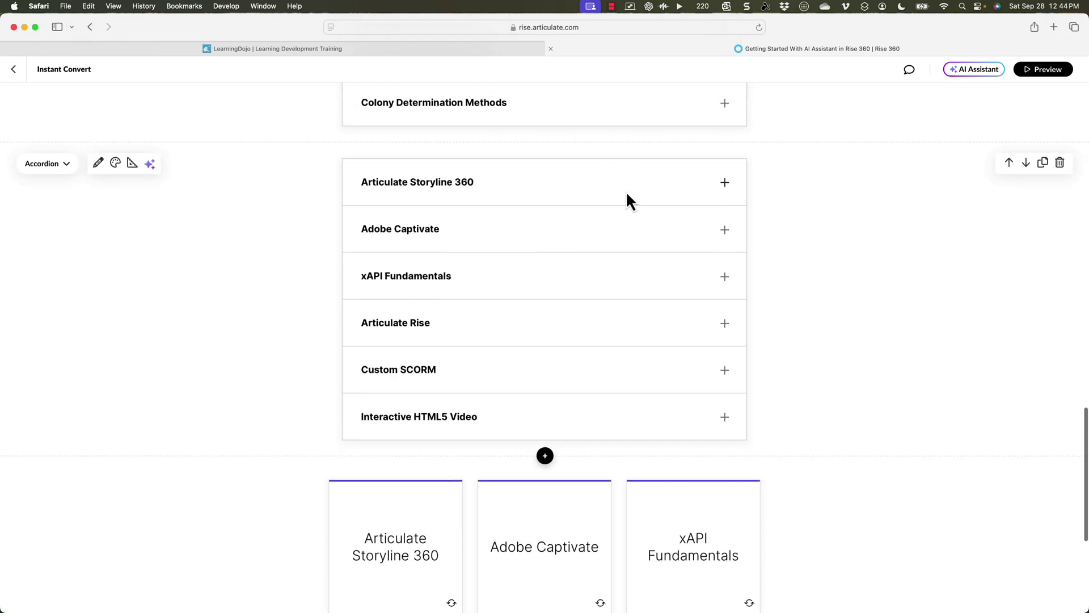
scroll(627, 194, down, 5)
click(431, 288)
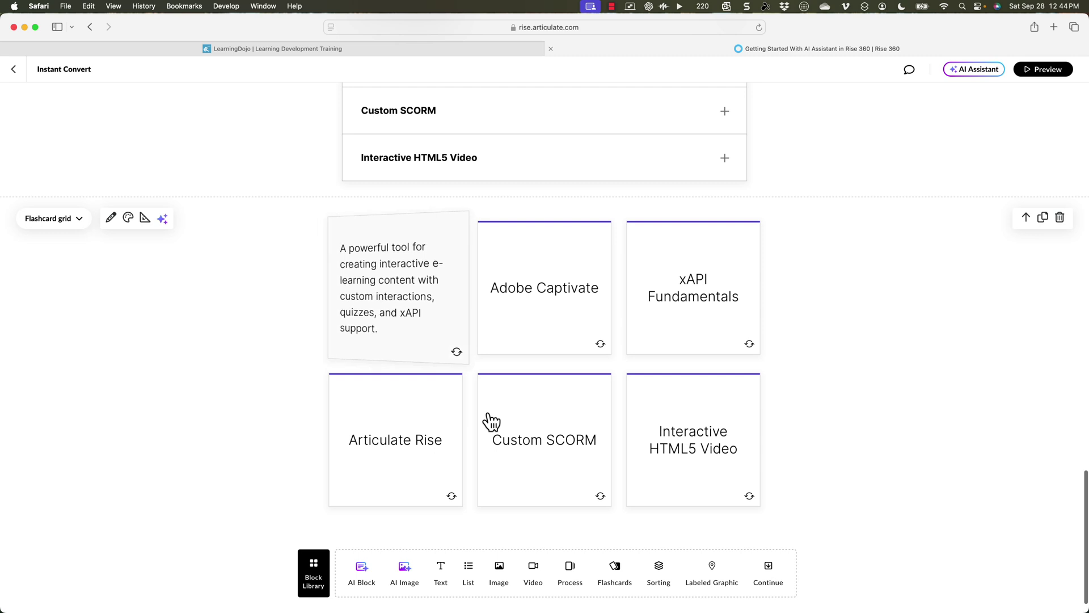
click(507, 453)
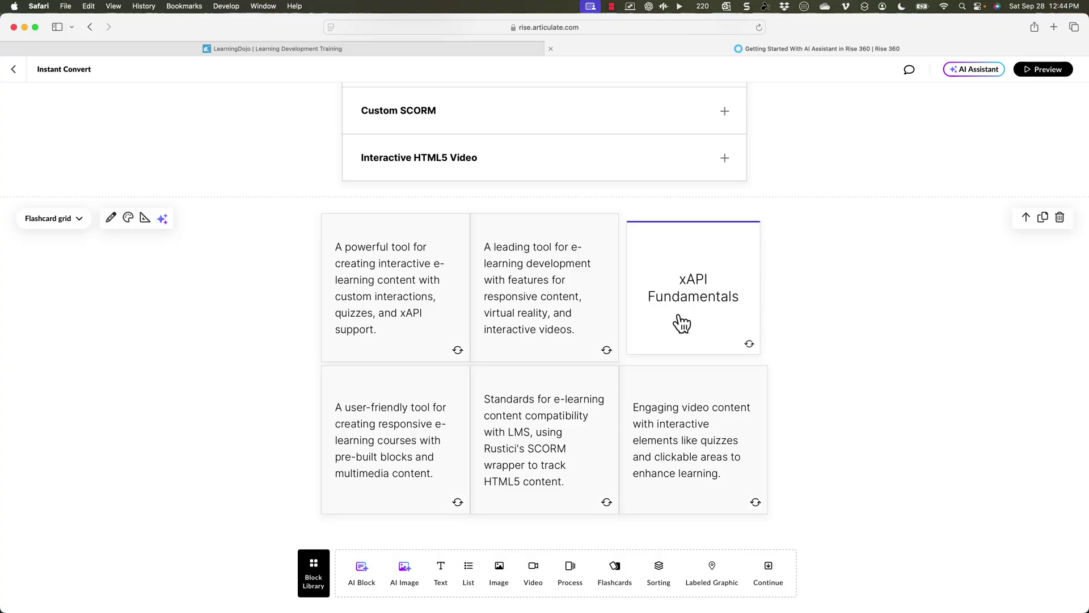
scroll(678, 324, down, 1)
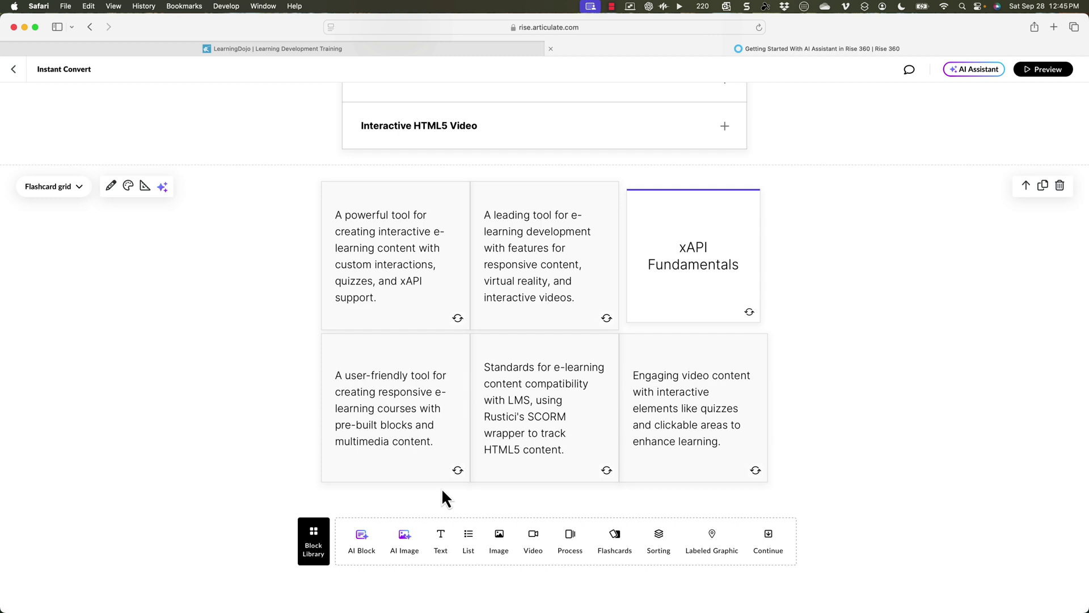
- Switch to the LearningDojo website to look through its home page and testimonials, and return to the Rise lesson
click(478, 50)
scroll(495, 338, down, 10)
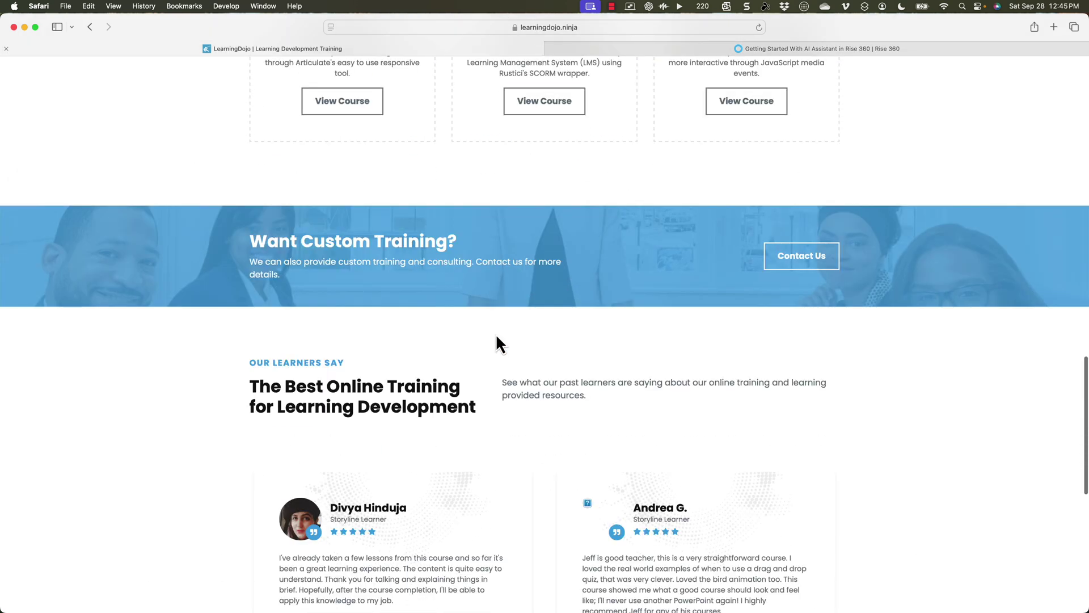
scroll(503, 335, up, 3)
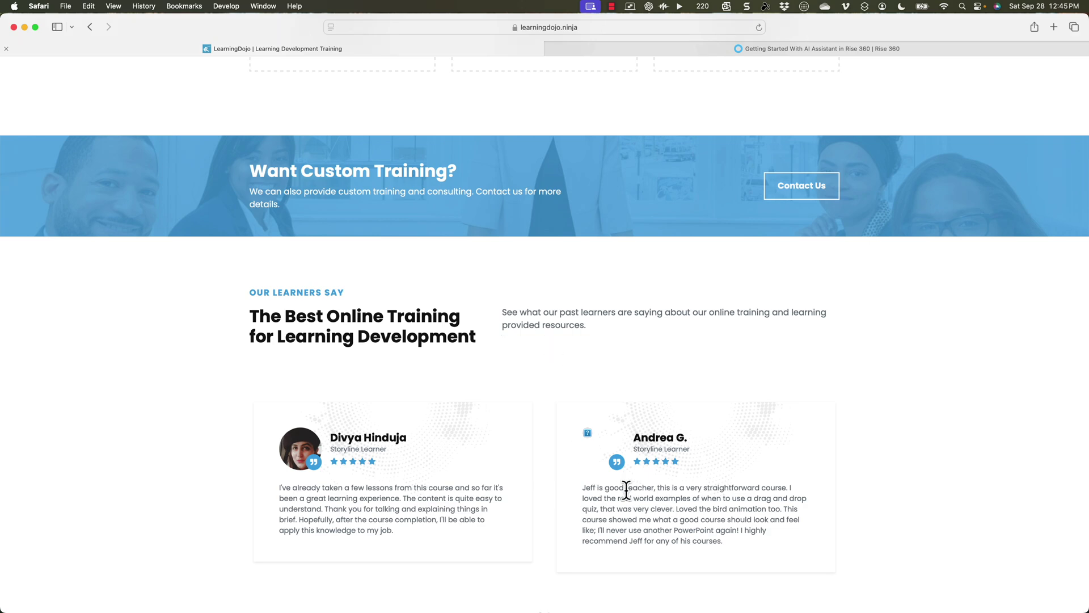
scroll(513, 450, up, 20)
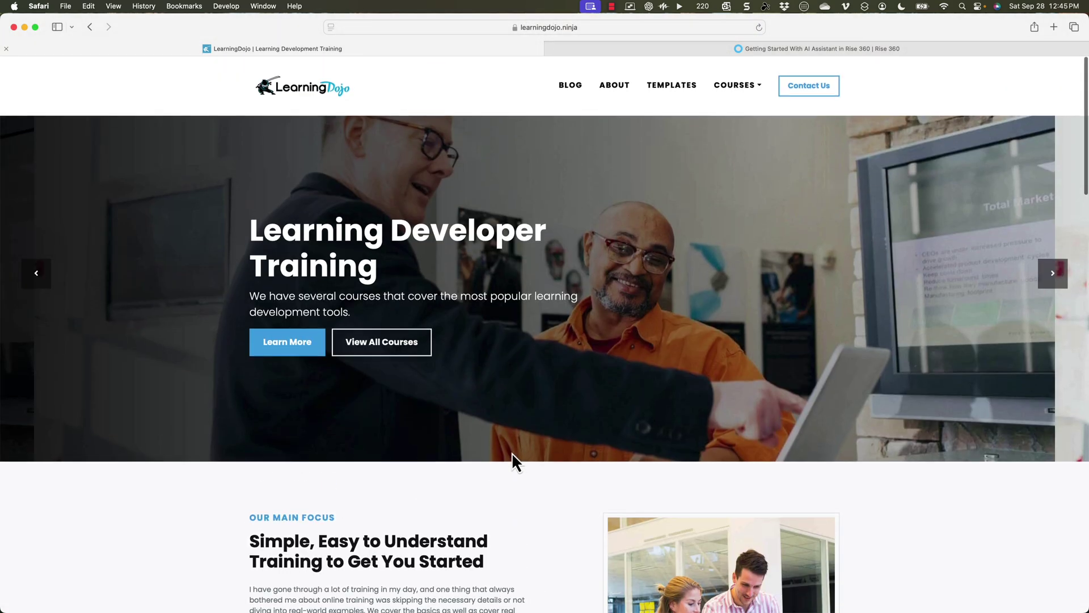
click(822, 46)
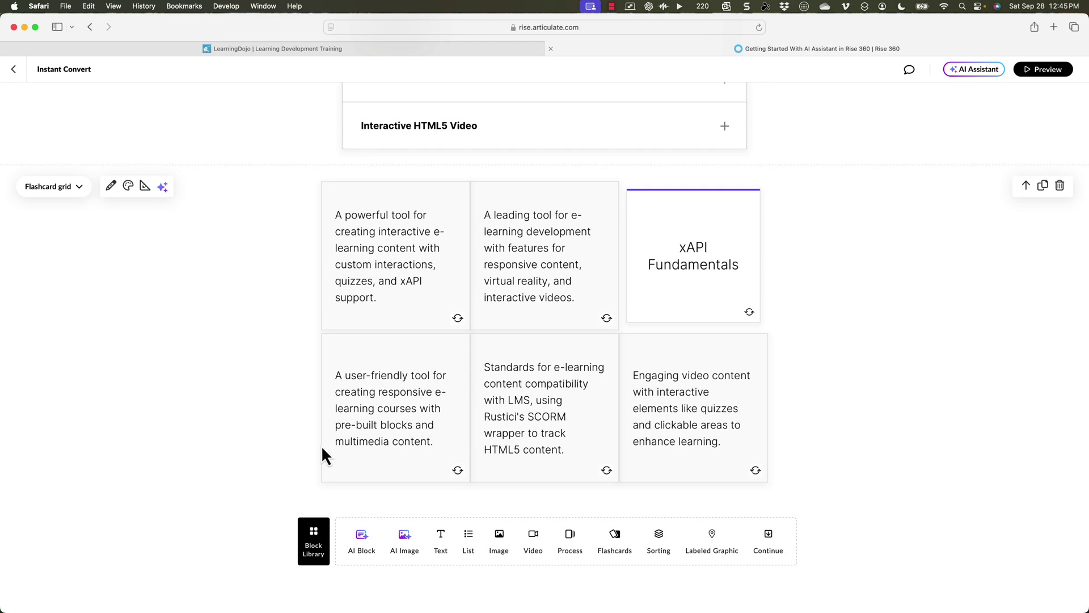
- Start an AI image with the description "Generate an image of a person wearing a hard hat and safety vest."
click(385, 551)
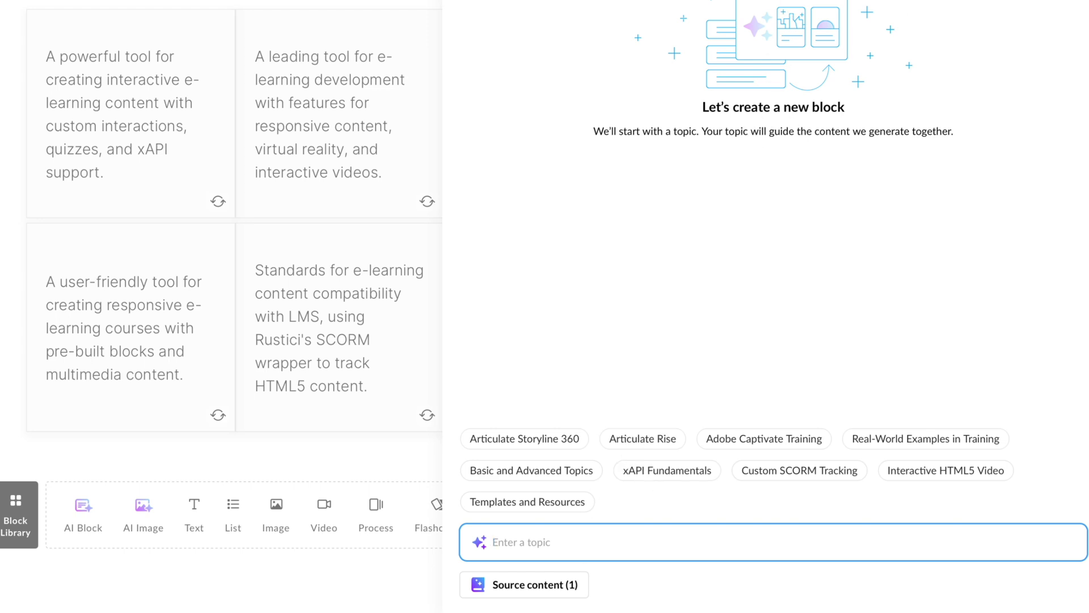
click(143, 510)
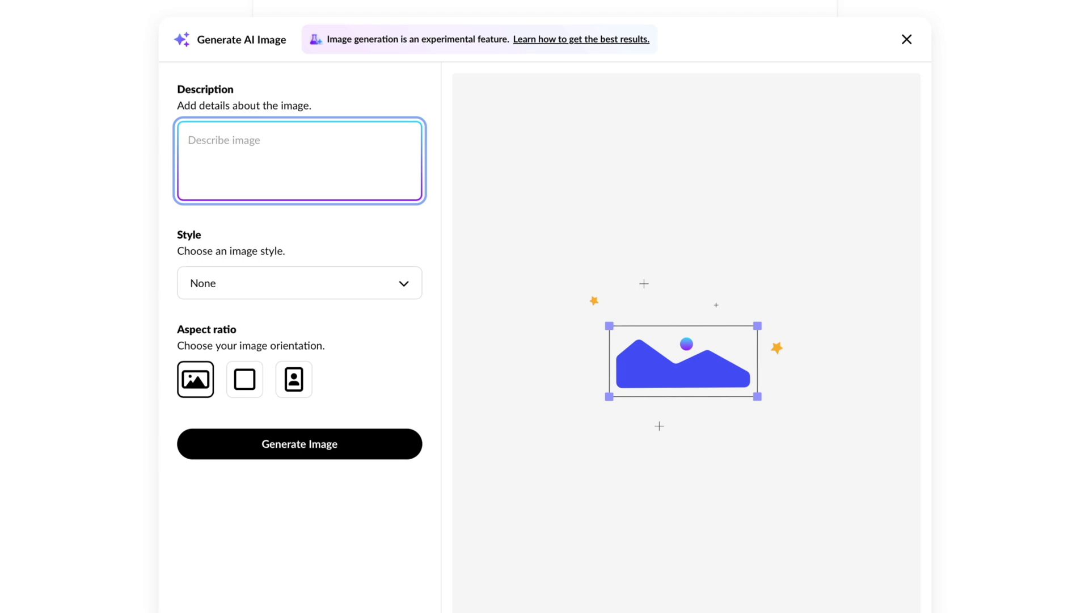
text(Ge)
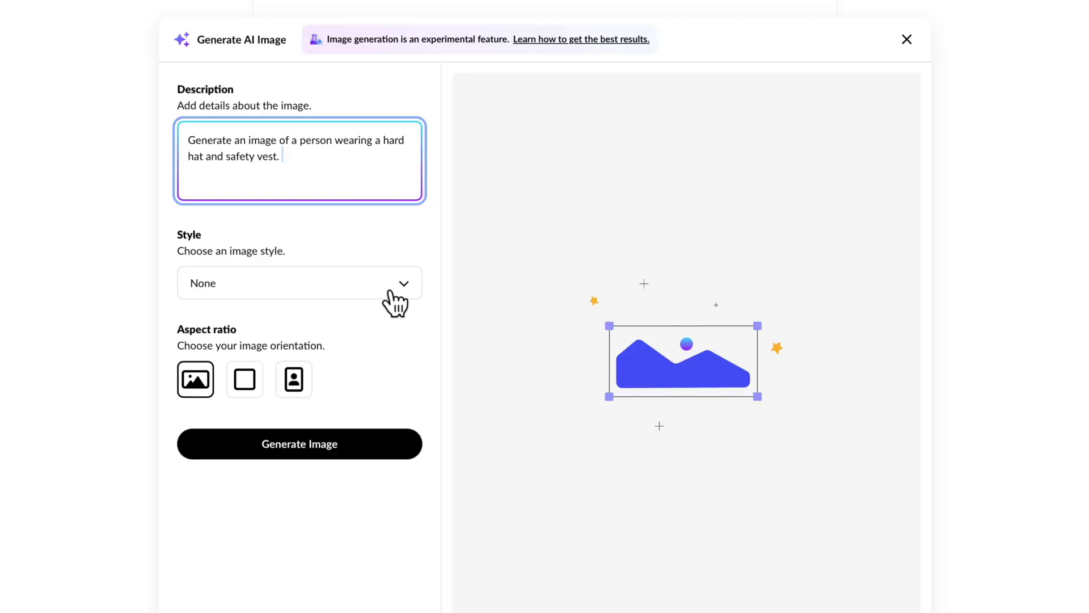
- Look through the available image styles and set the style to Cinematic Photo
click(390, 292)
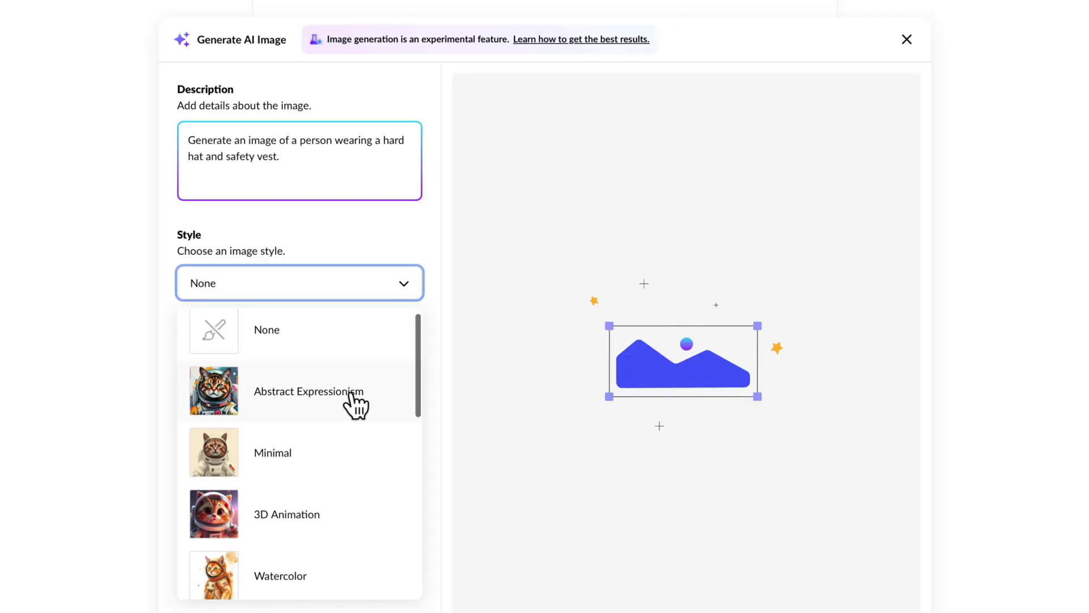
scroll(355, 404, down, 2)
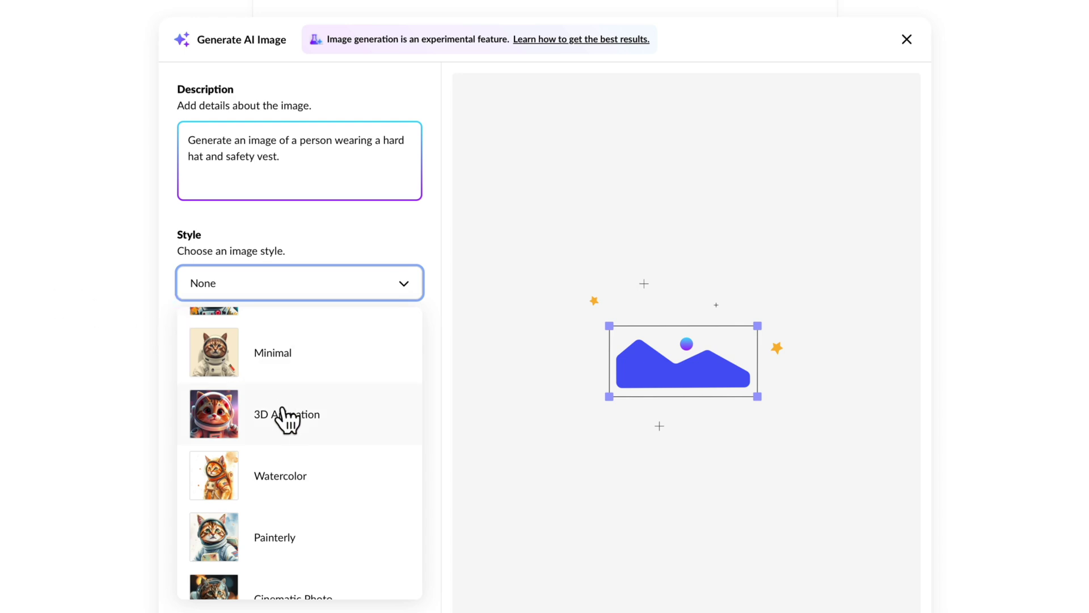
scroll(283, 434, down, 2)
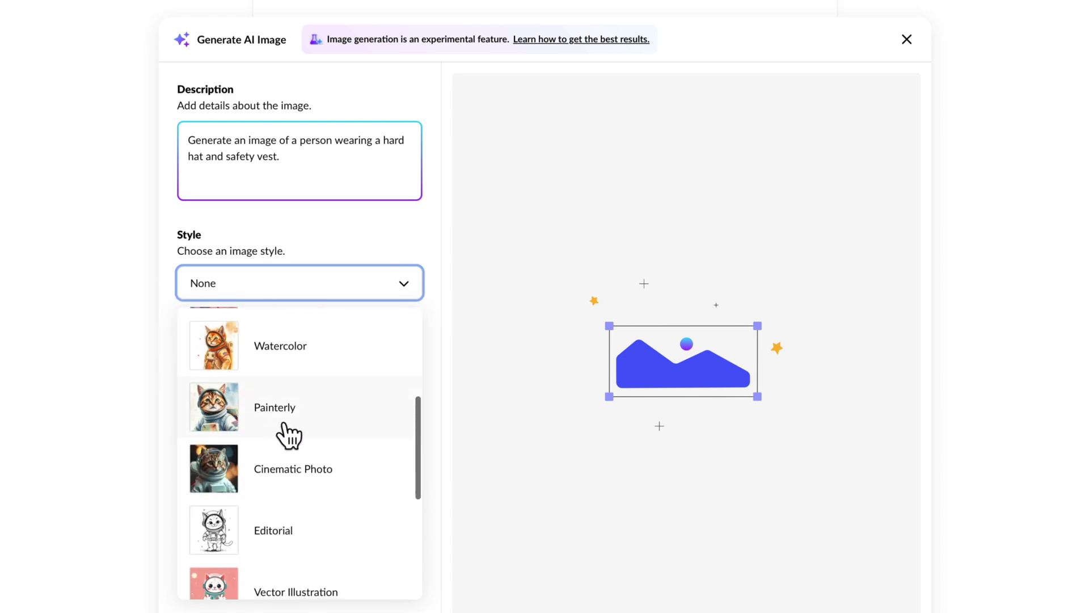
scroll(311, 476, down, 4)
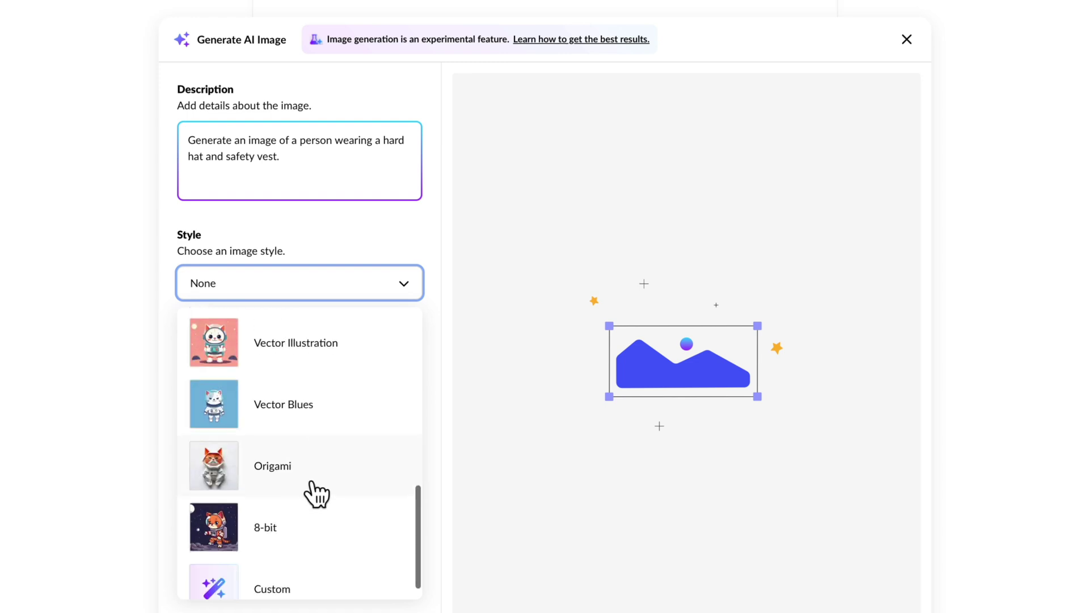
scroll(296, 571, up, 4)
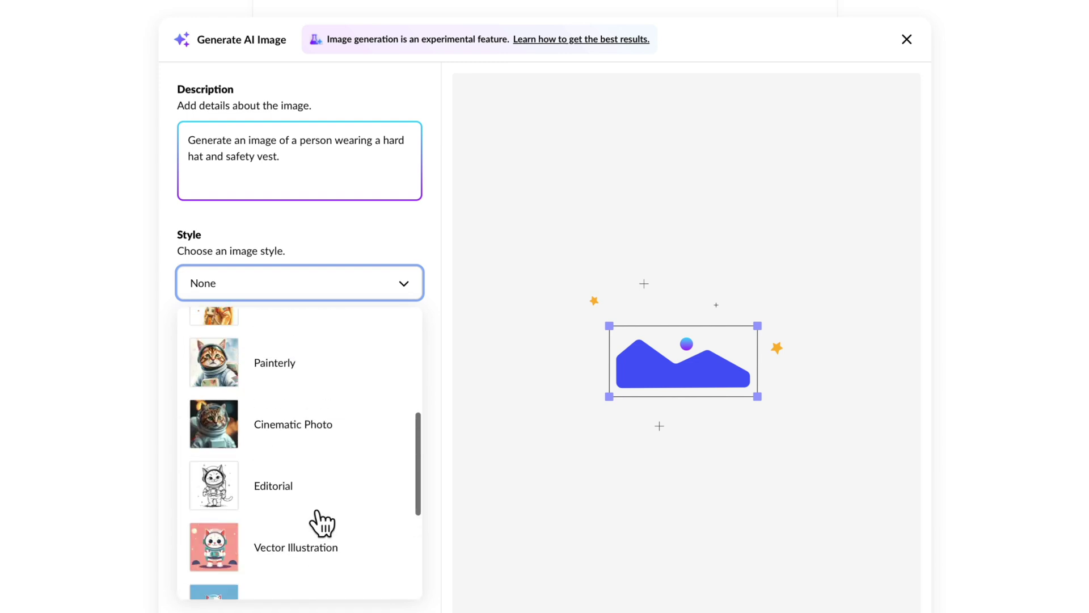
click(298, 432)
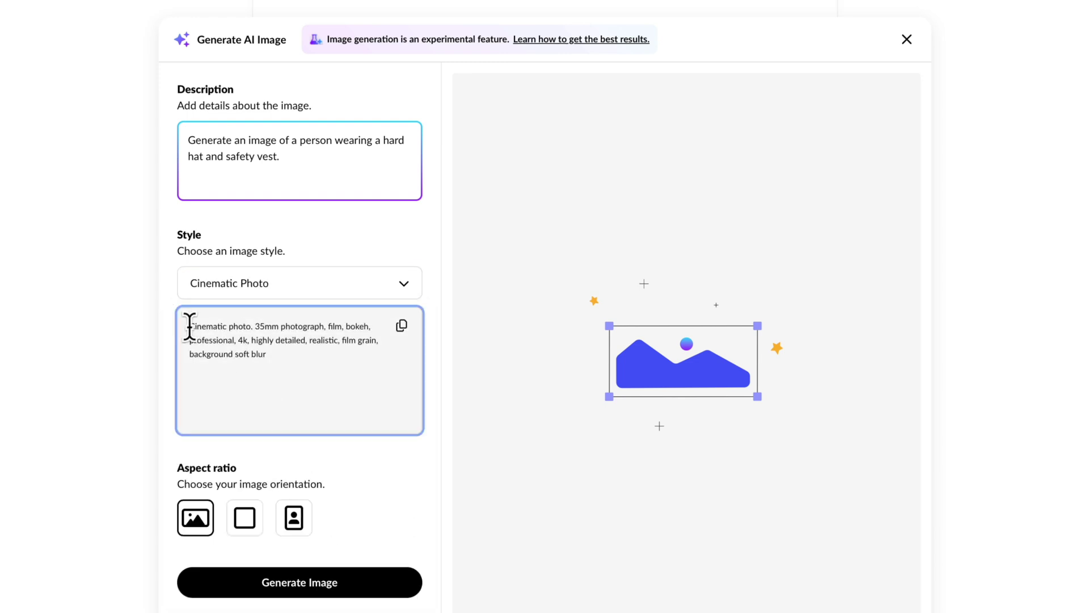
- Copy the Cinematic Photo style's prompt text and generate the images in landscape orientation
drag(189, 325, 321, 364)
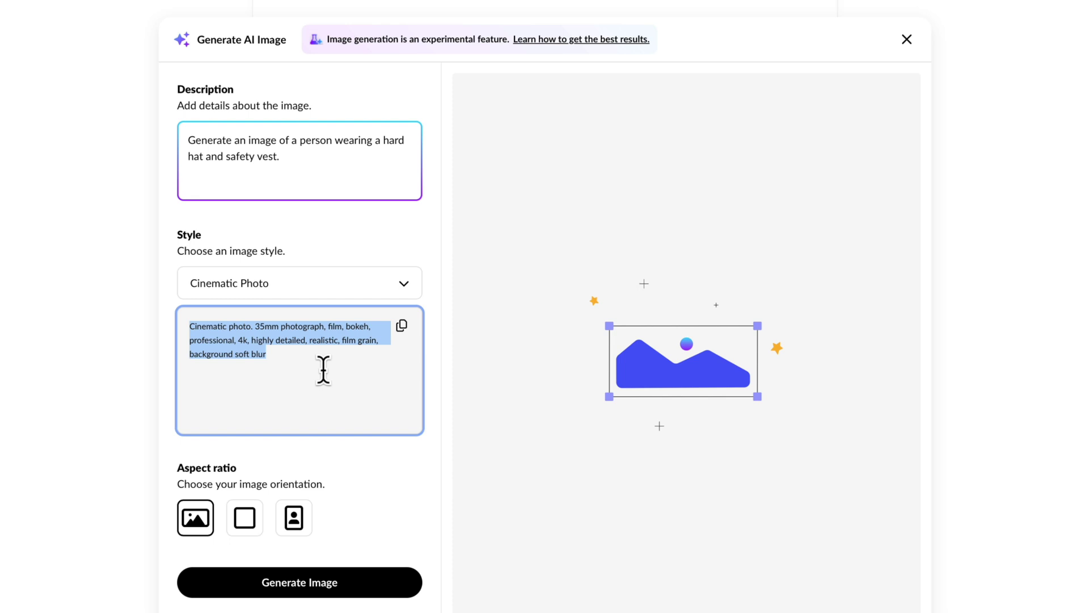
click(402, 325)
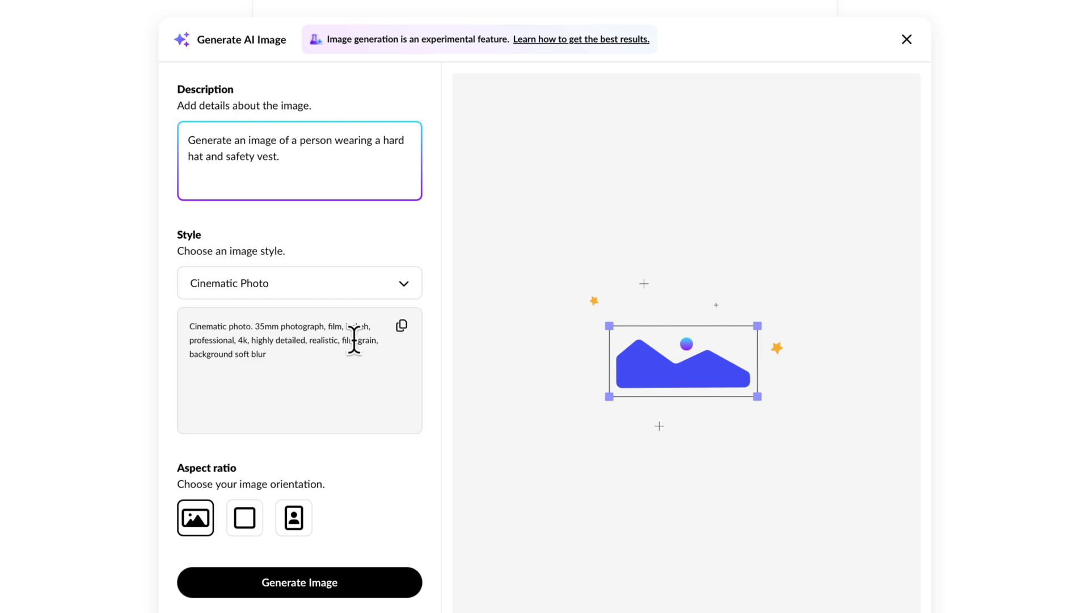
click(334, 326)
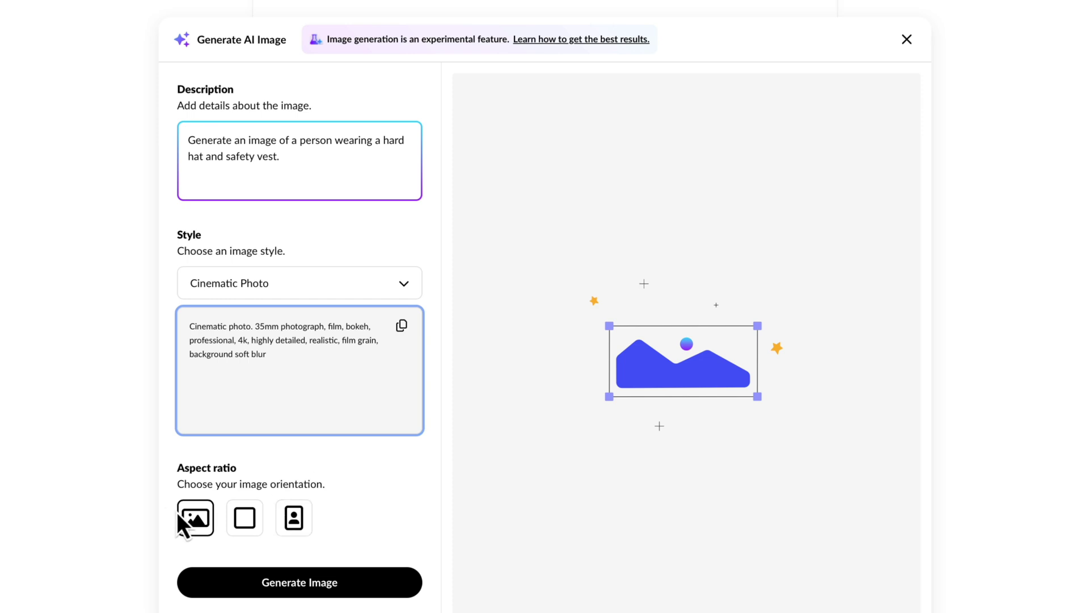
click(301, 585)
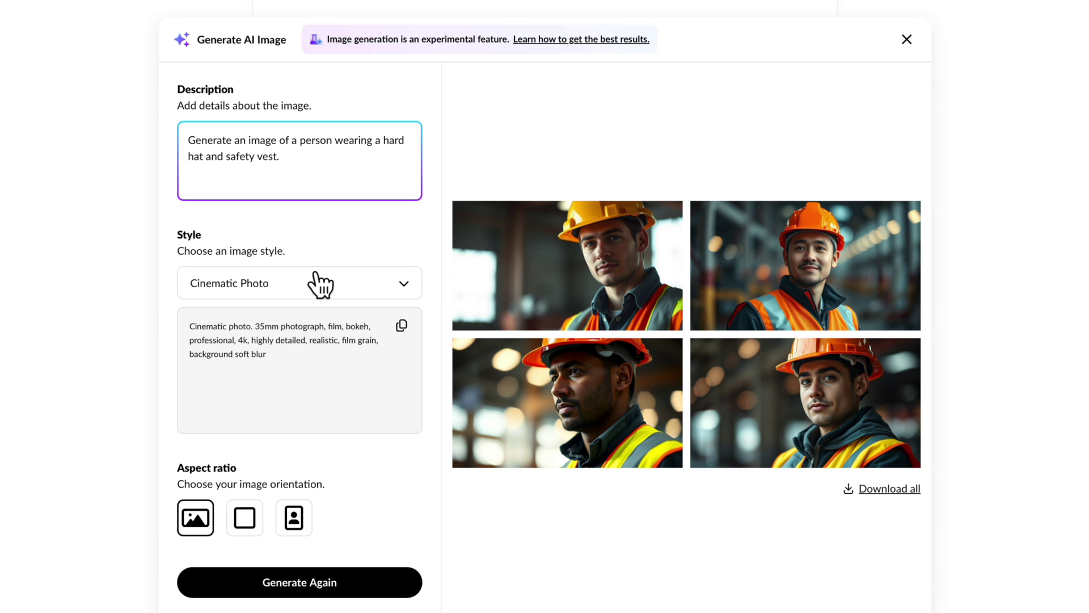
- Preview the generated images at full size and insert the third one into the lesson
mouse_move(773, 307)
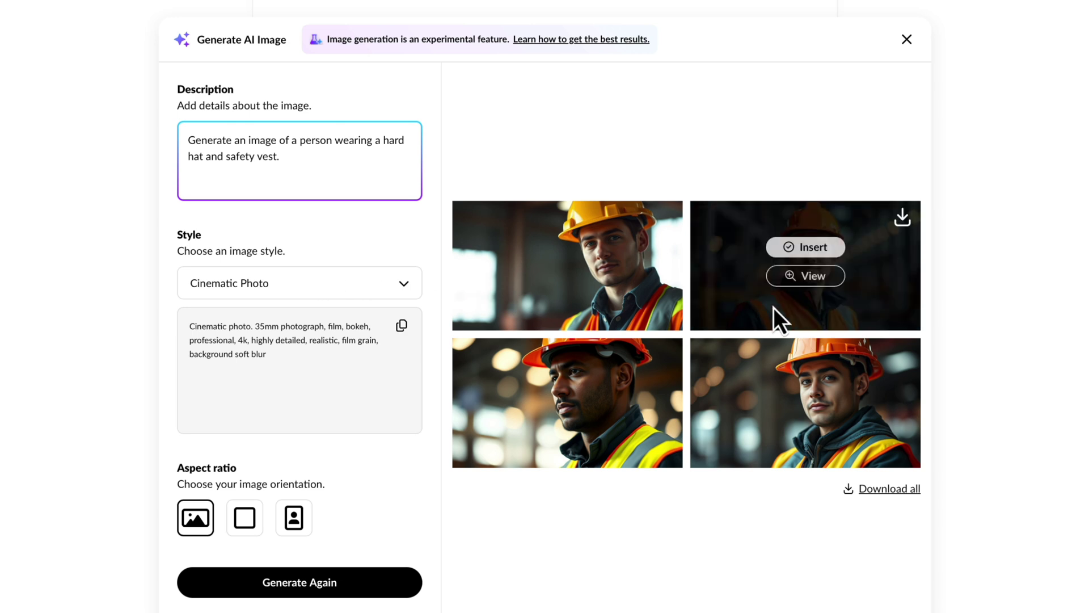
mouse_move(612, 253)
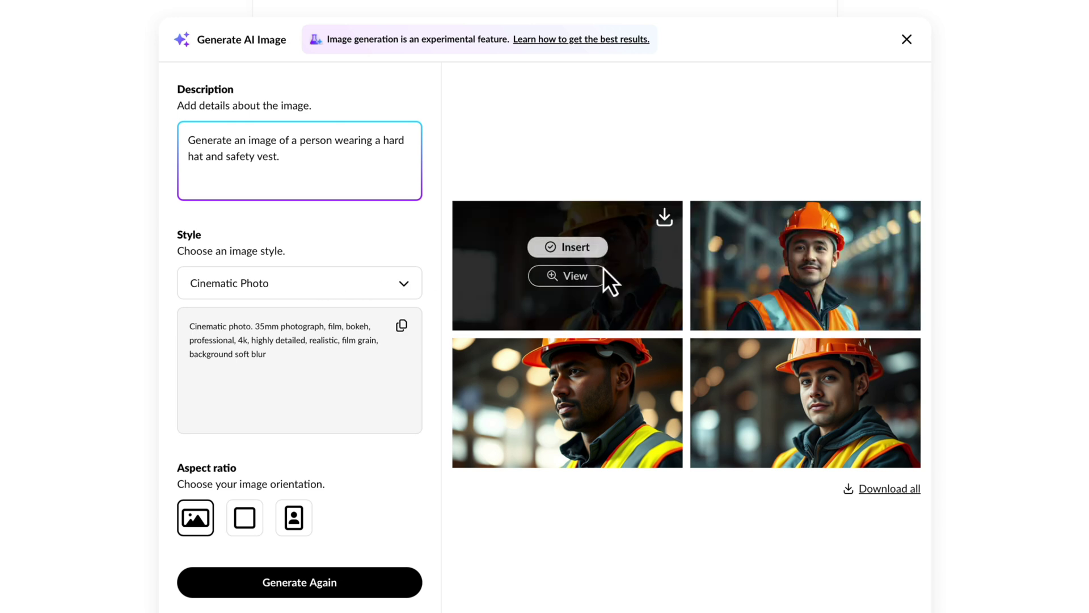
click(599, 276)
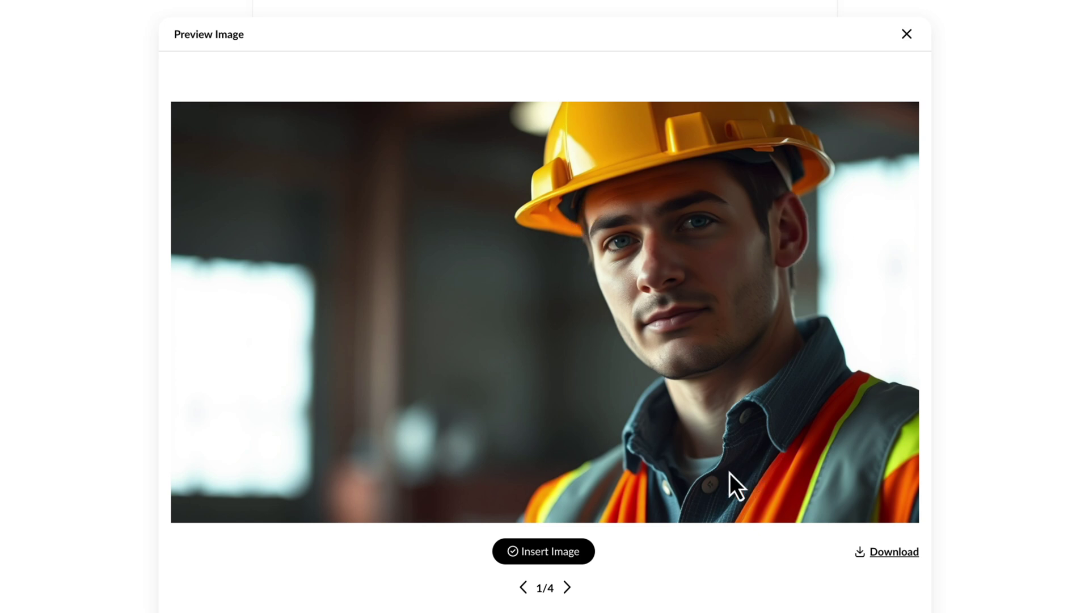
click(567, 588)
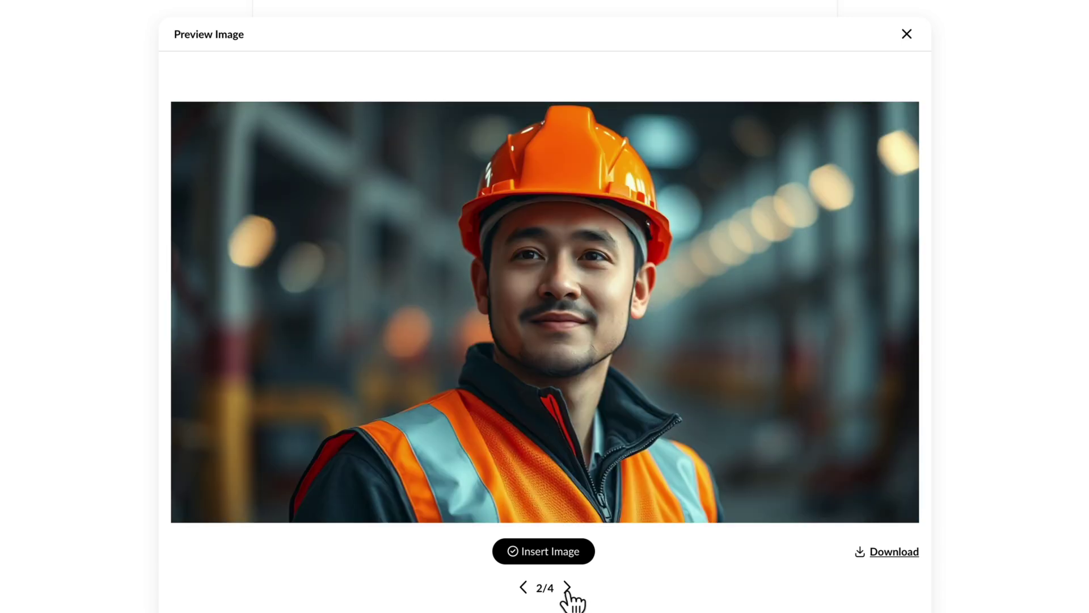
click(567, 588)
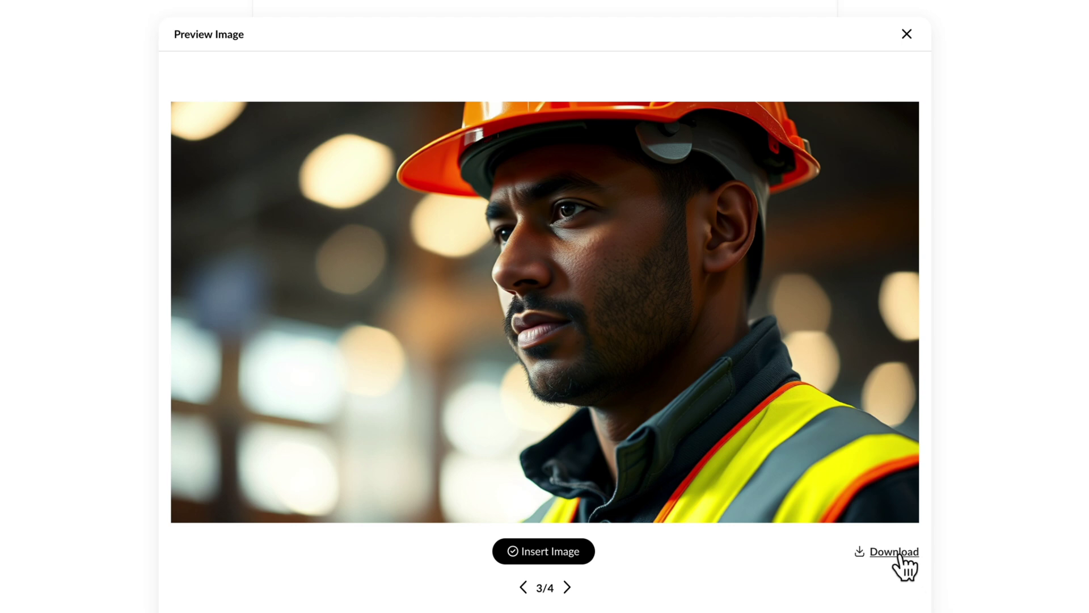
click(577, 558)
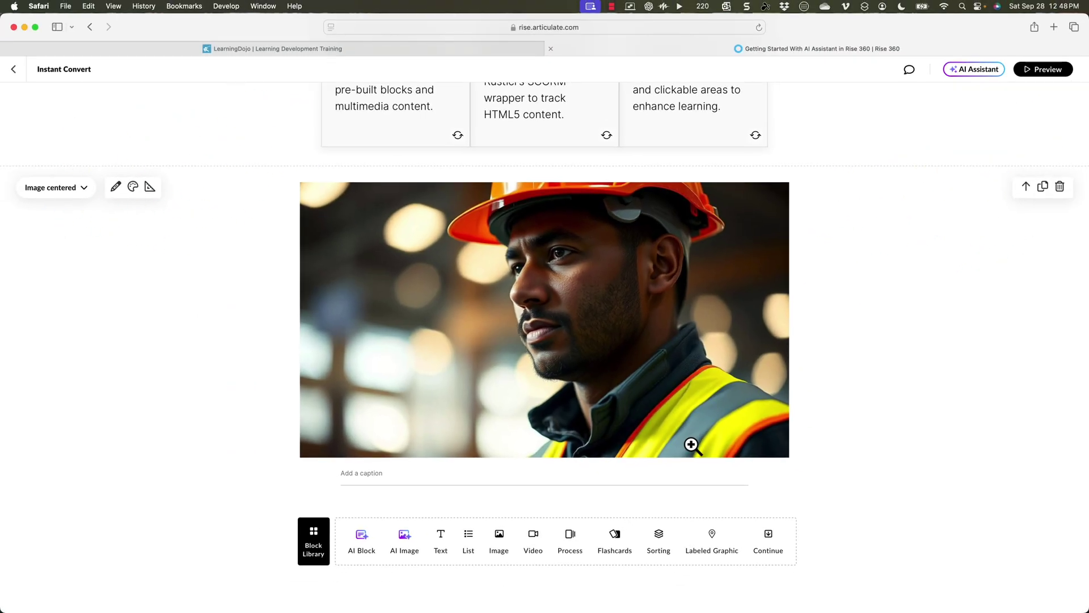
- Review the layout variants offered for the inserted image block, keeping the centered layout
click(45, 188)
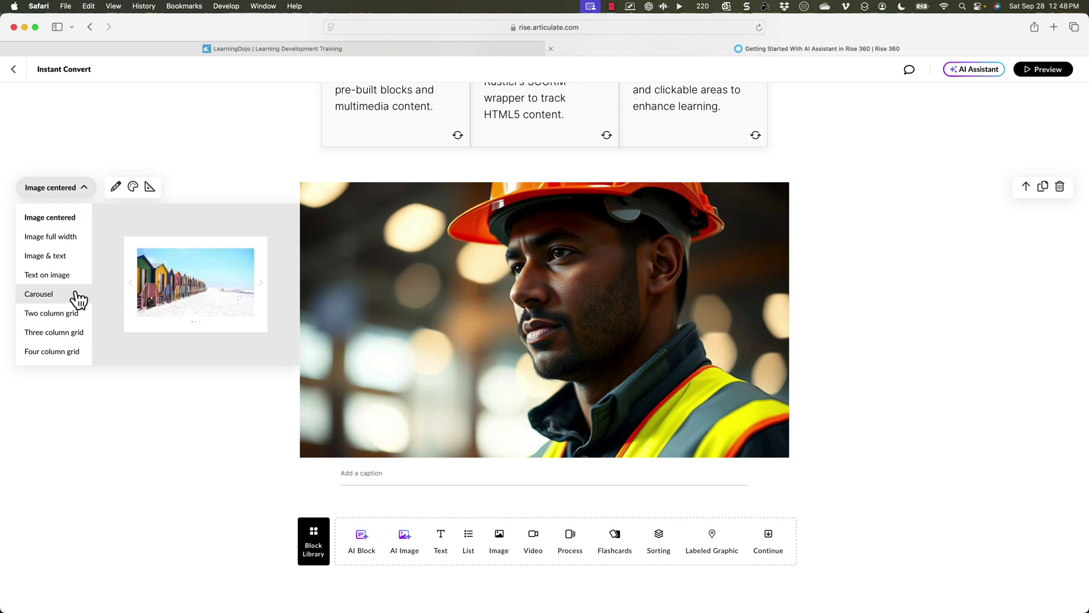
click(932, 318)
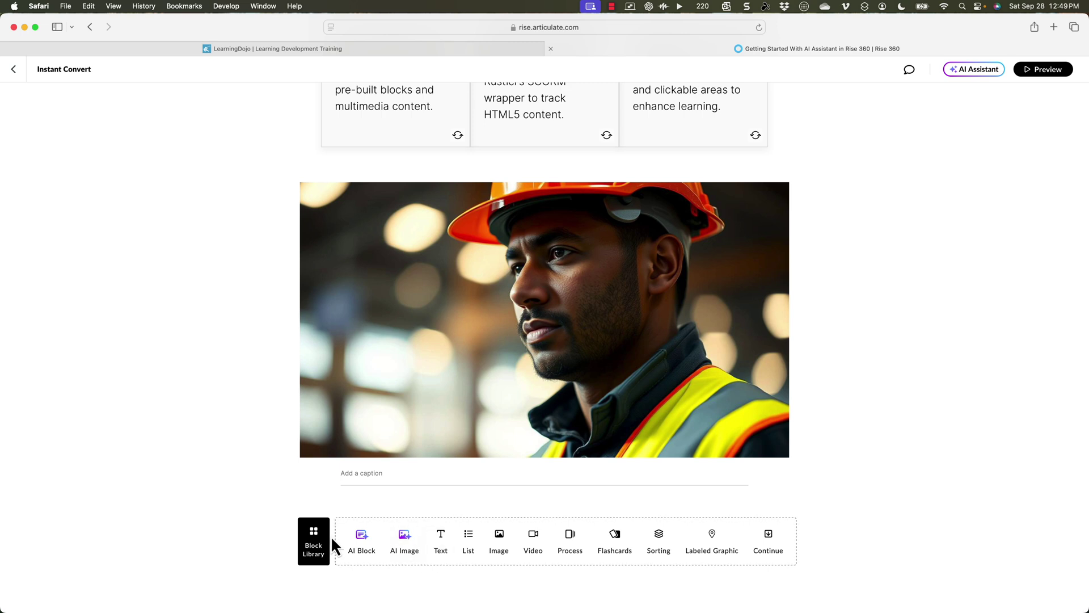
- Browse the AI blocks in the block library, open Magic Text Import to view its Process content structure, and close it
click(331, 565)
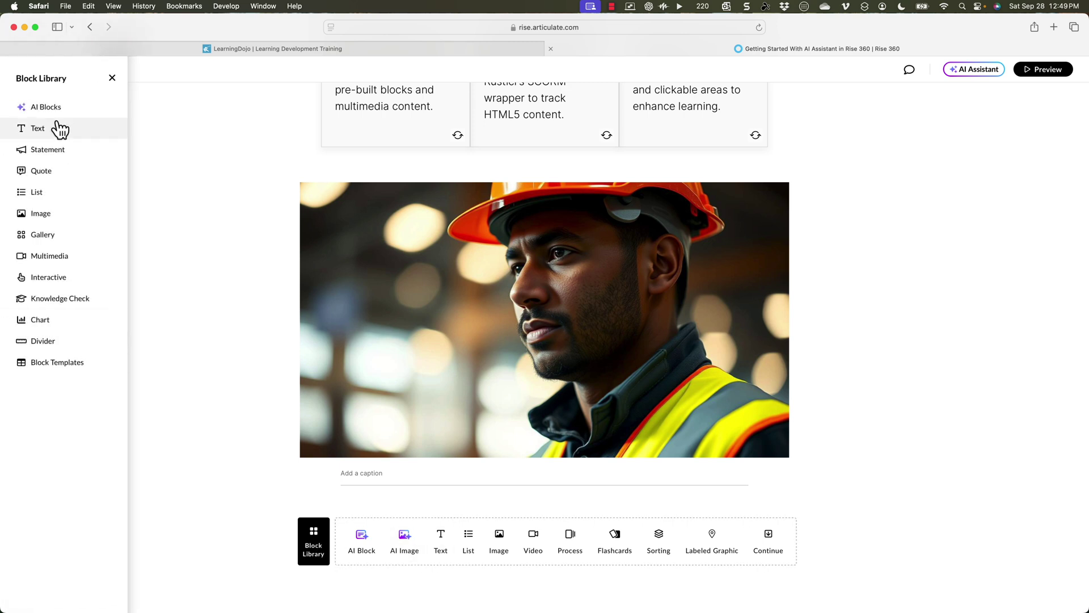
mouse_move(57, 111)
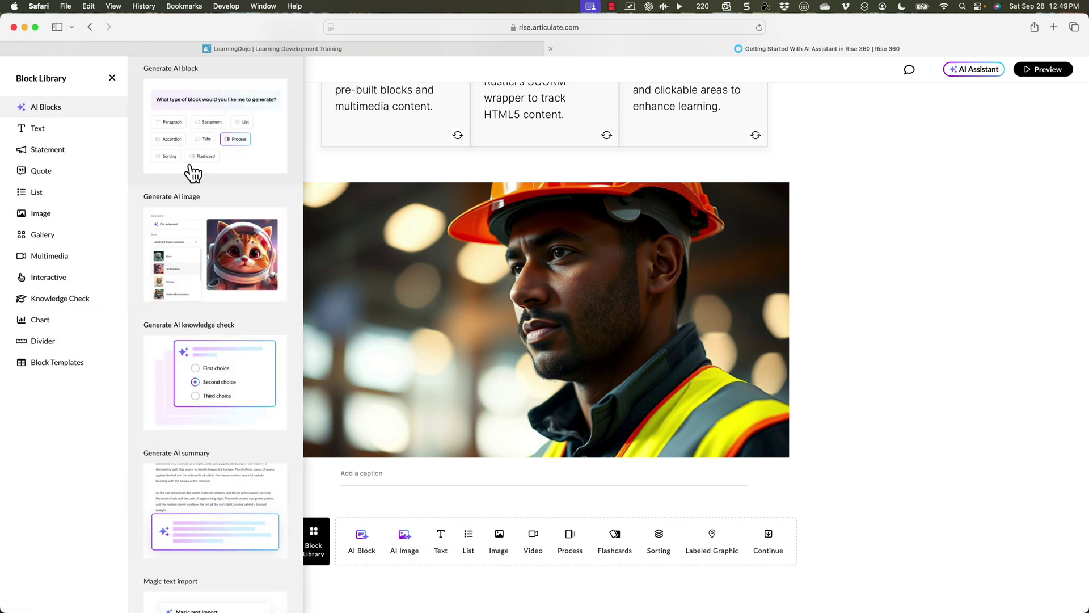
scroll(193, 173, down, 3)
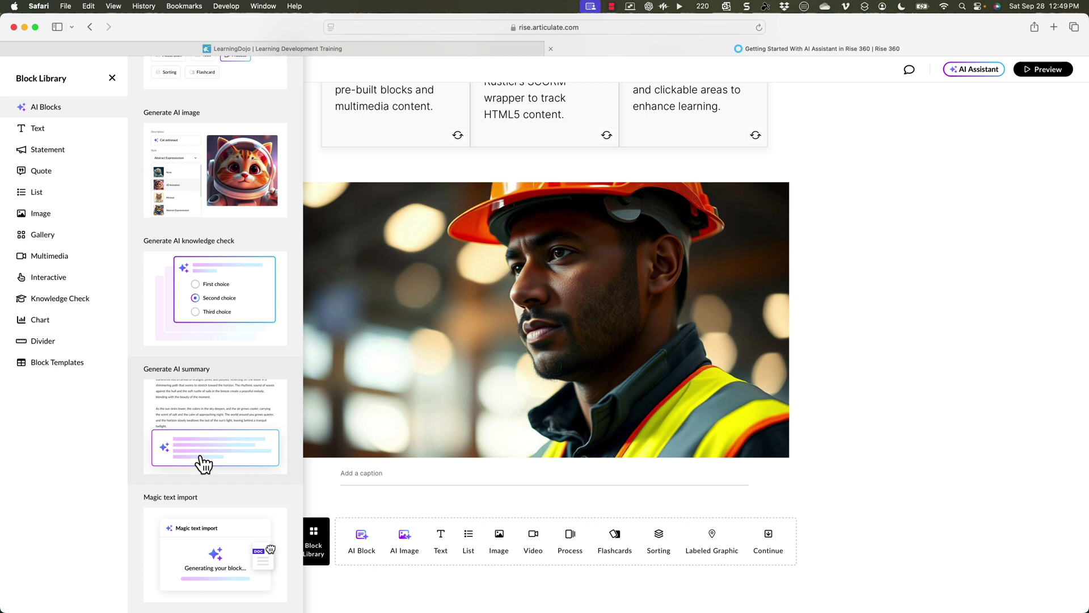
click(250, 556)
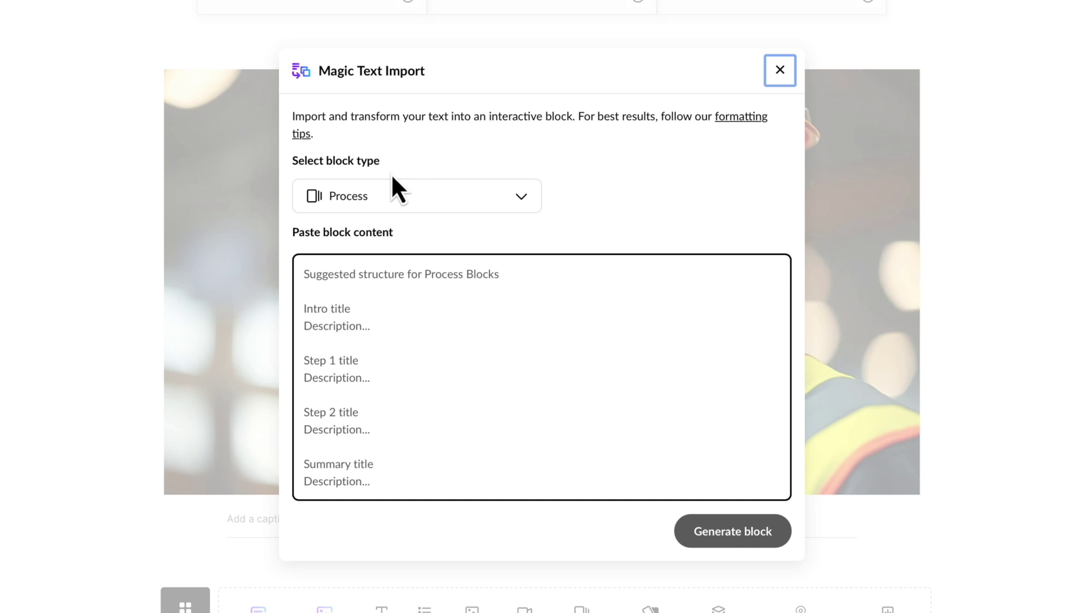
click(378, 280)
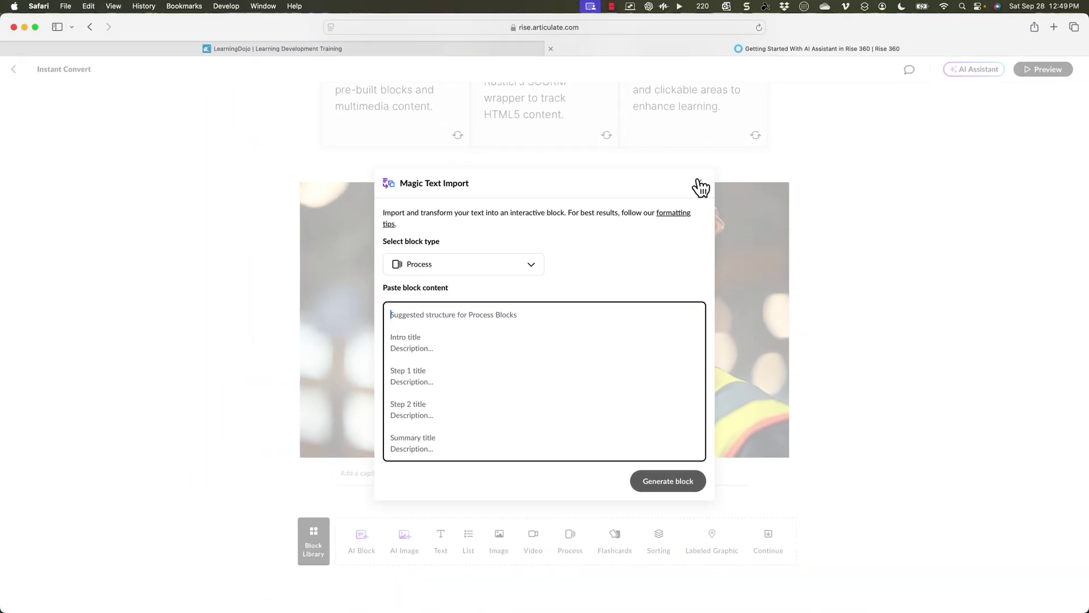
click(698, 183)
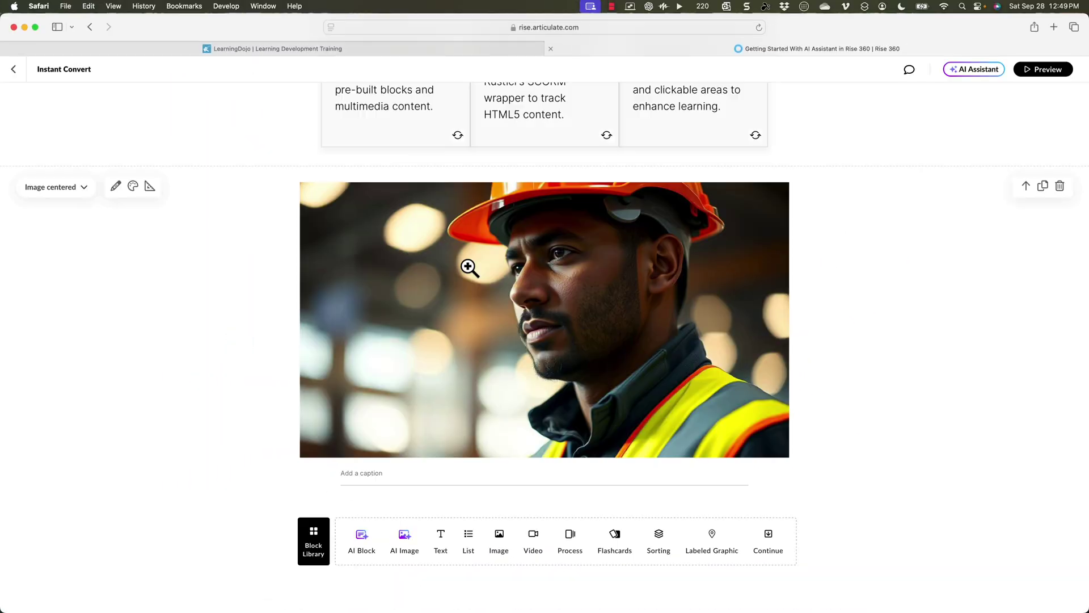
- Reopen Magic Text Import and compare the suggested content structures for the Accordion and Process block types
click(326, 539)
click(184, 452)
click(435, 266)
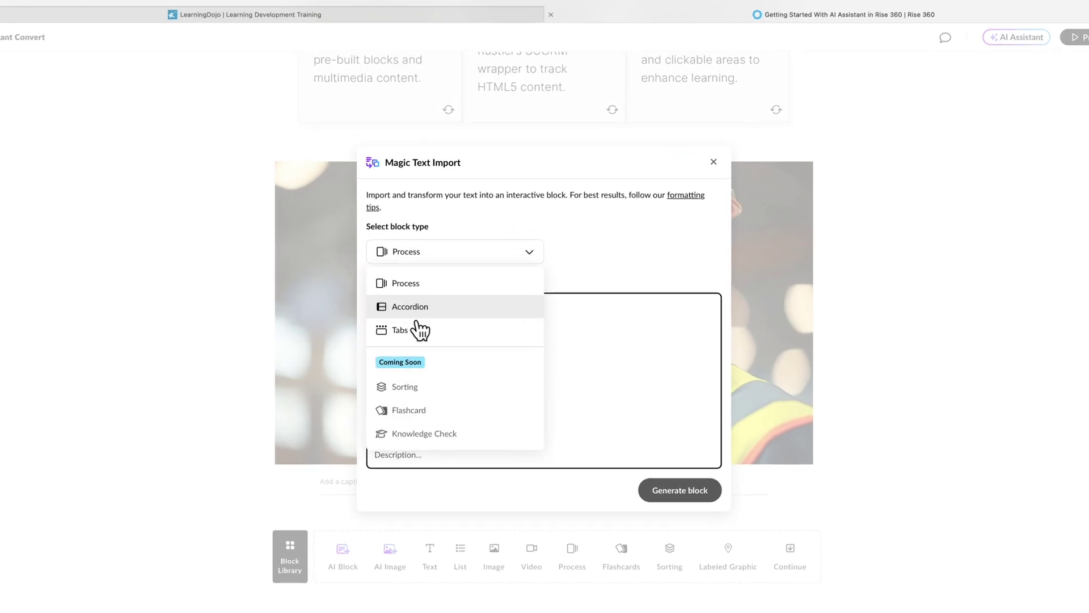
click(421, 314)
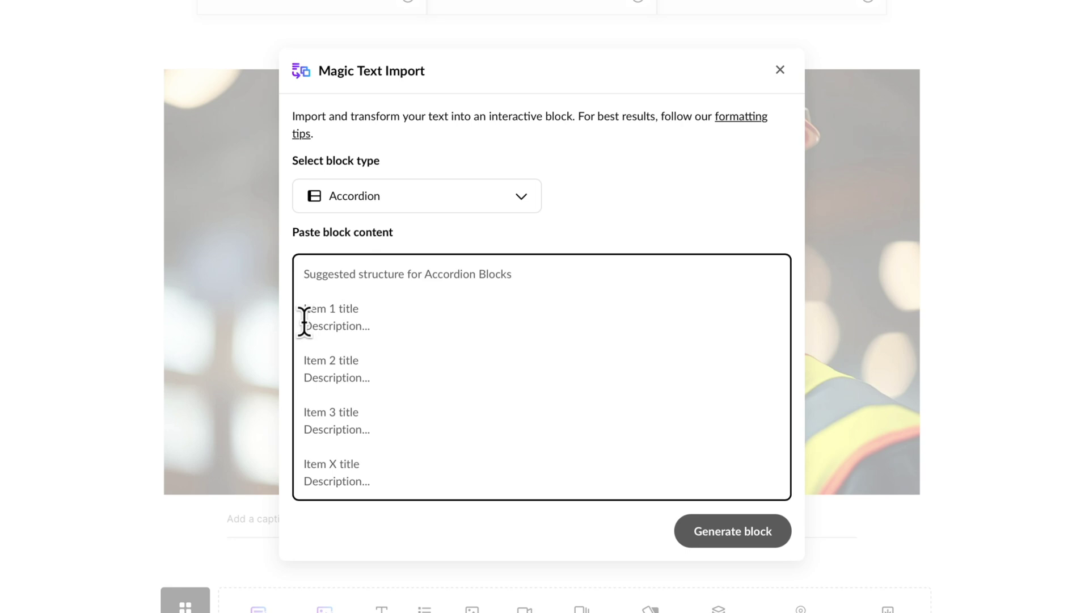
click(395, 201)
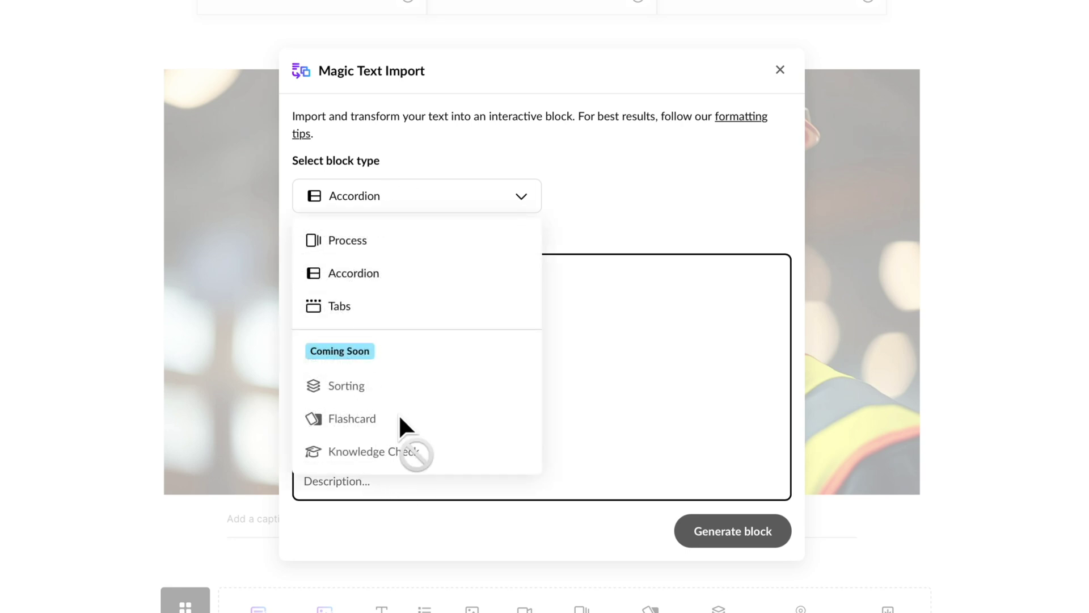
click(351, 241)
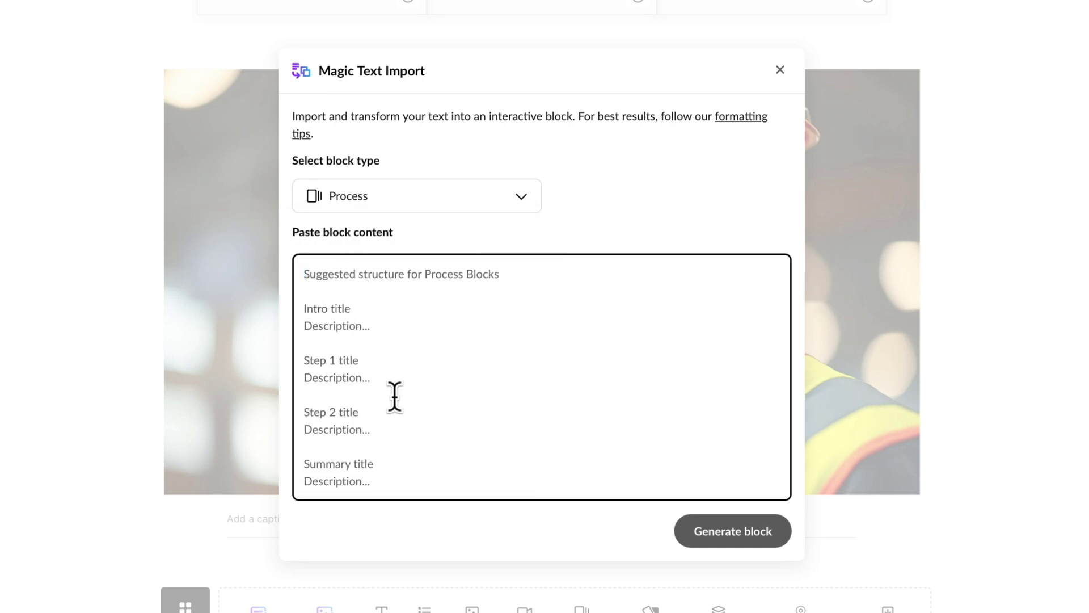
- Close Magic Text Import, generate an AI knowledge check from the block library, and insert it into the lesson
click(779, 70)
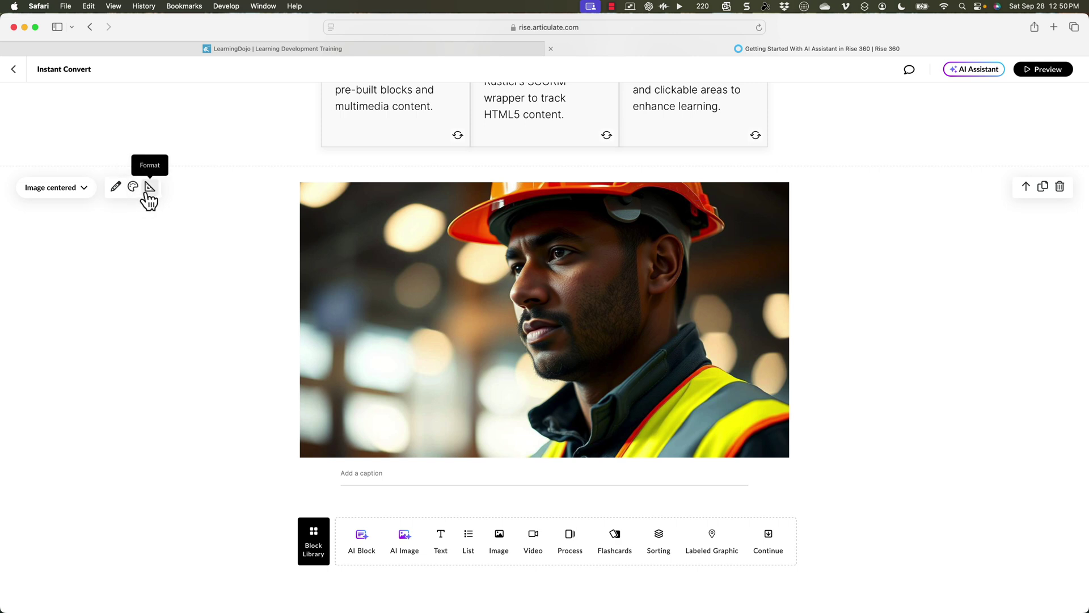
click(315, 543)
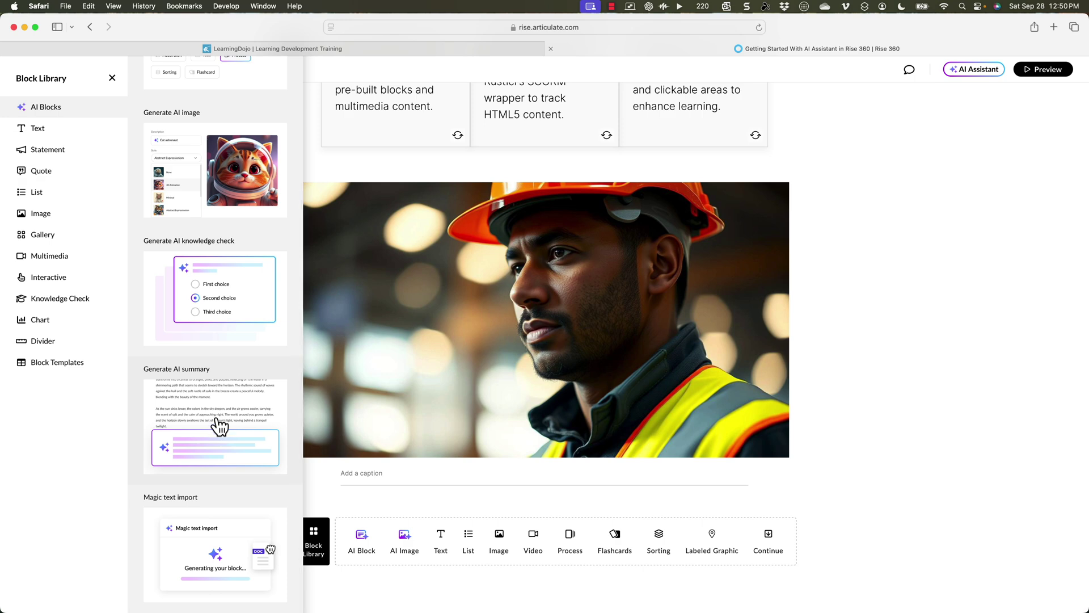
click(227, 299)
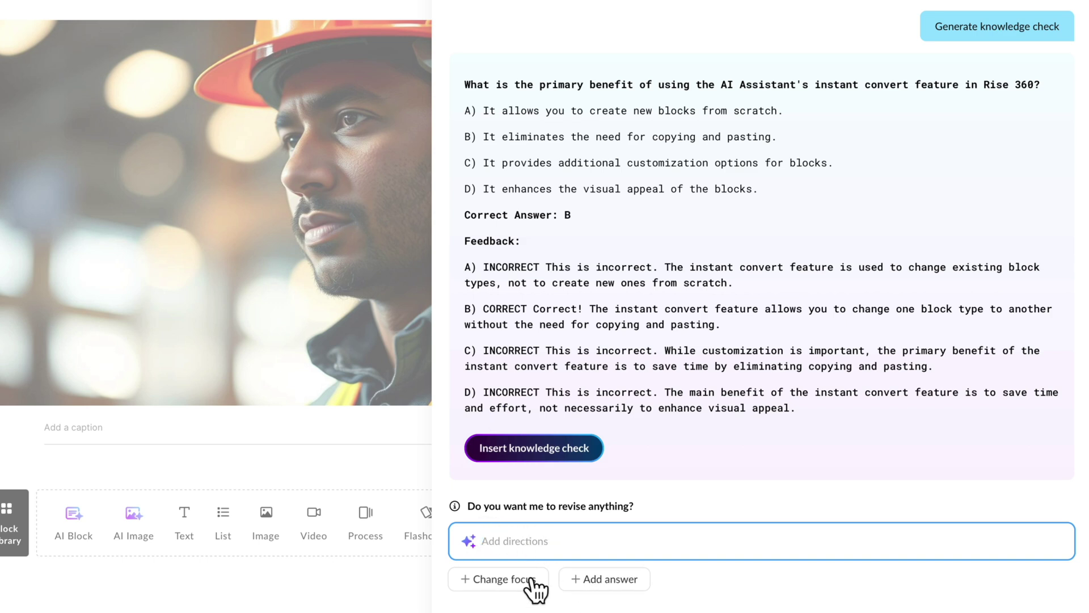
click(553, 454)
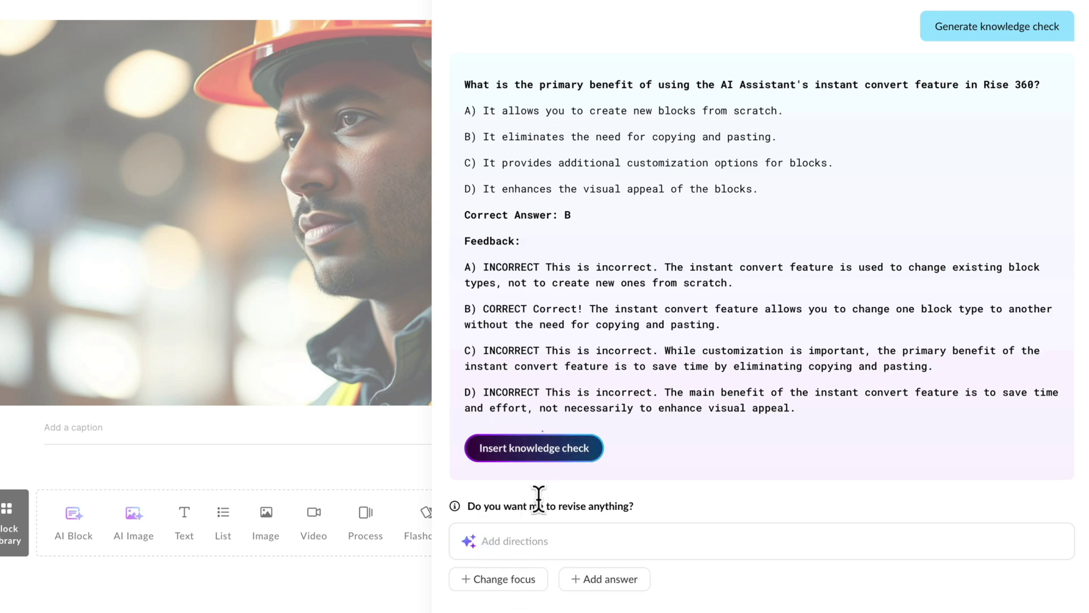
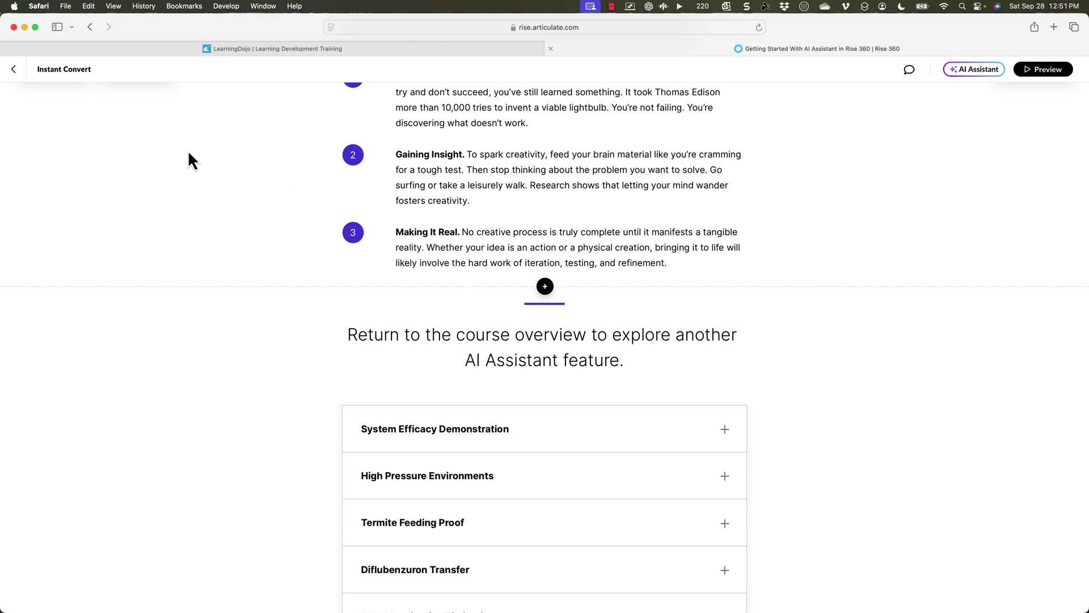
- Insert a Paragraph text block between the numbered list and the statement about returning to the course overview
click(544, 287)
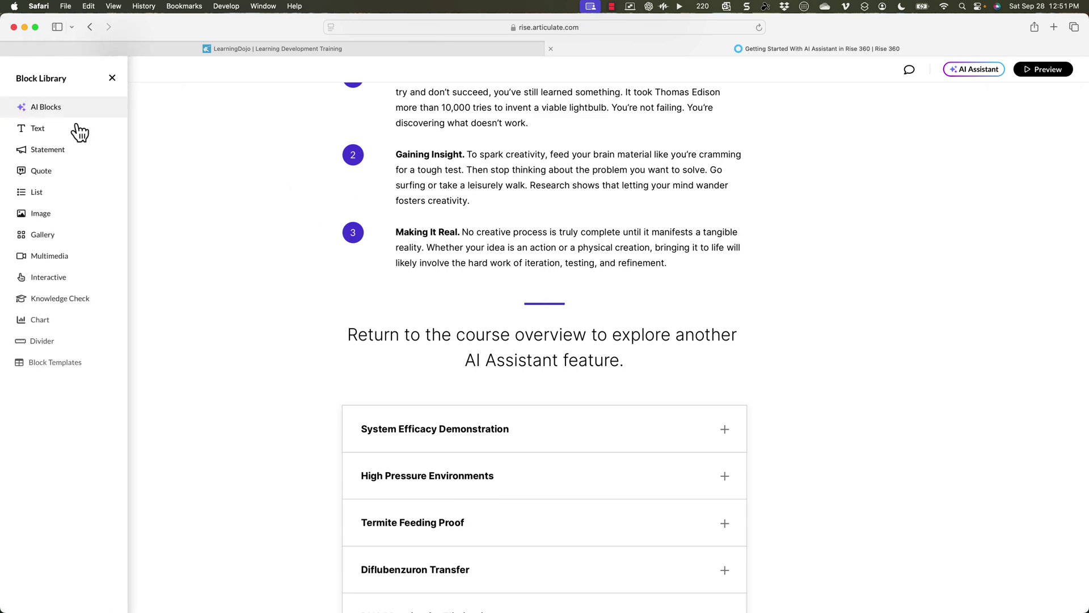
mouse_move(82, 128)
click(170, 132)
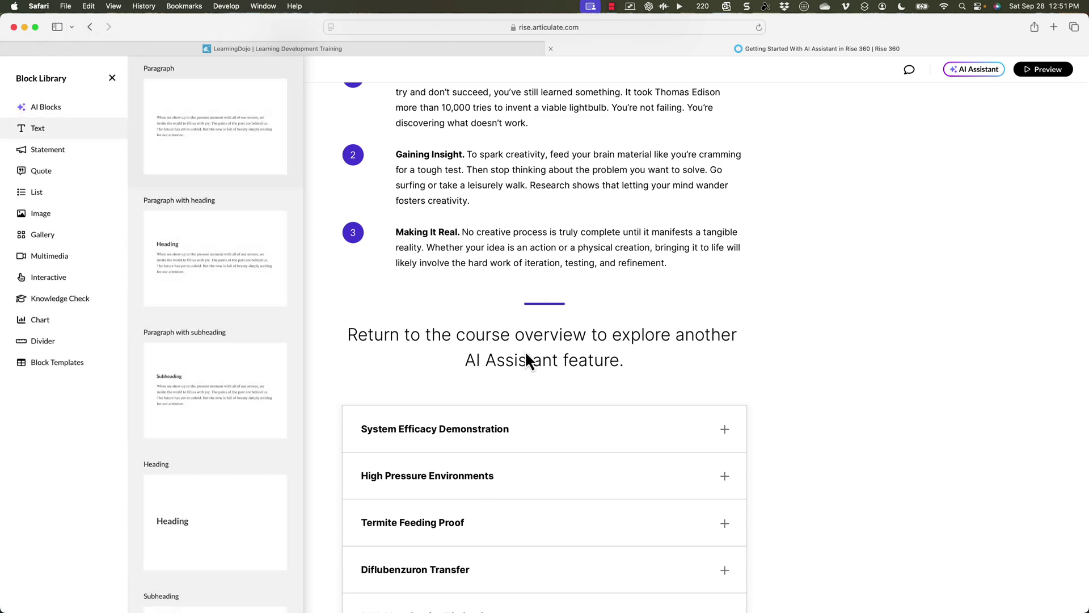
- Select the new block's placeholder text and prompt the AI text editor with "Give two paragraphs on workplace safety"
scroll(503, 229, up, 3)
drag(671, 263, 335, 231)
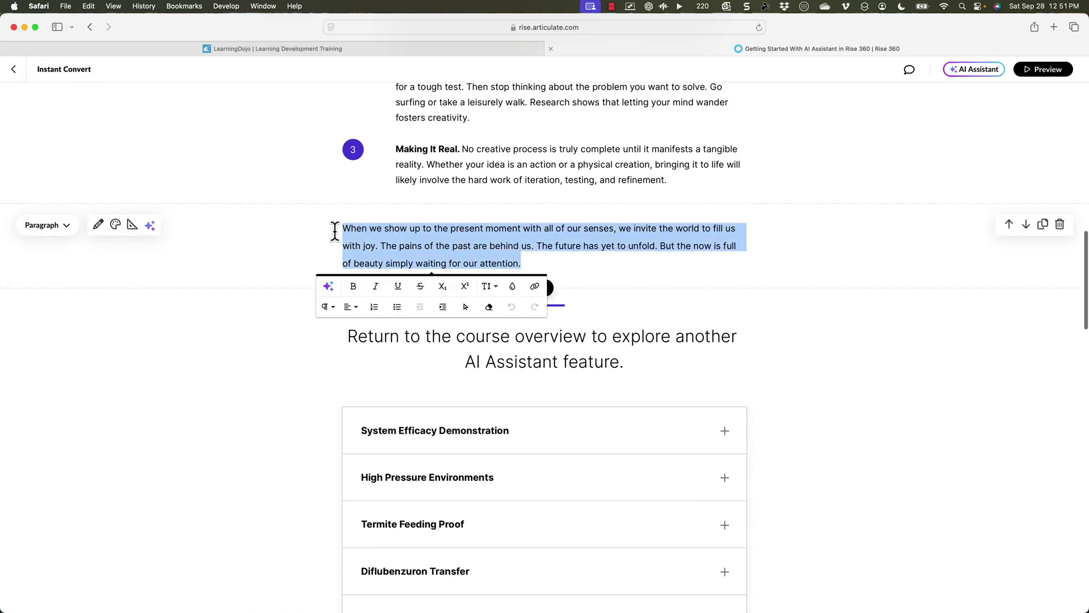
click(329, 287)
click(318, 369)
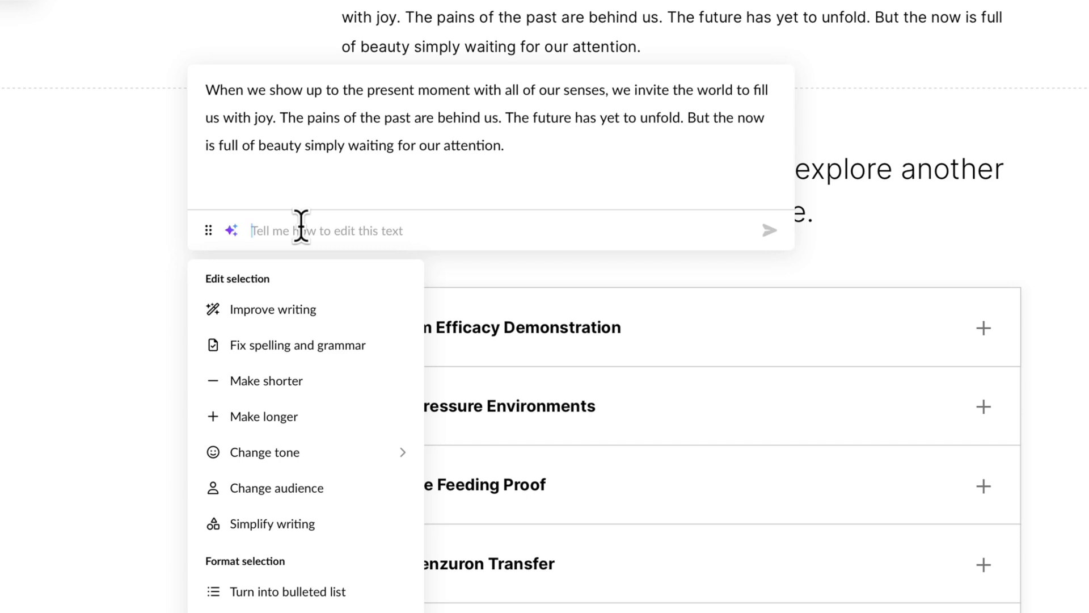
text(Giv)
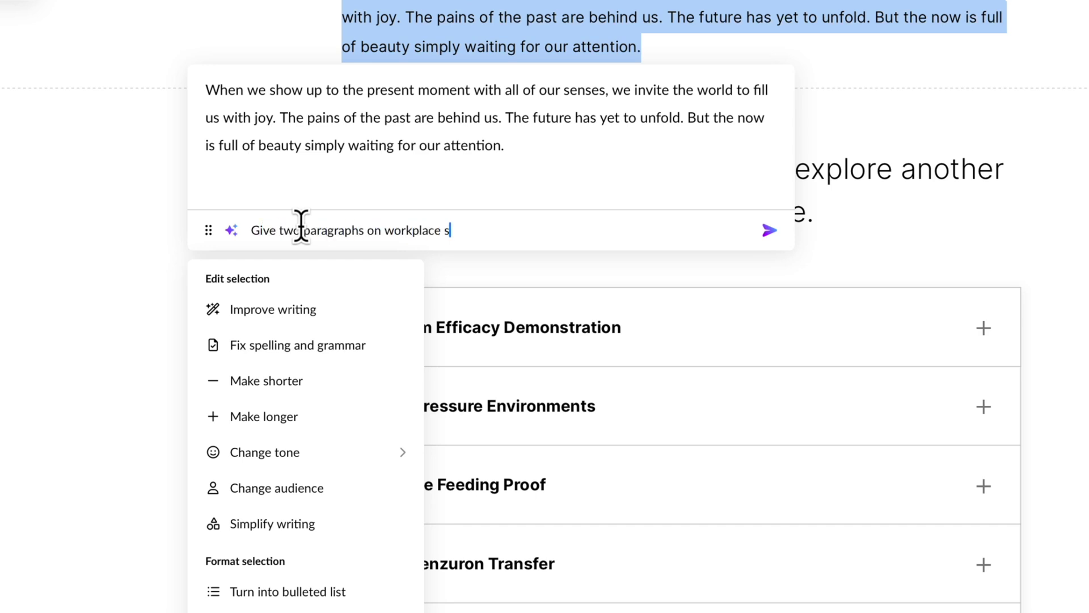
text(y)
key(Return)
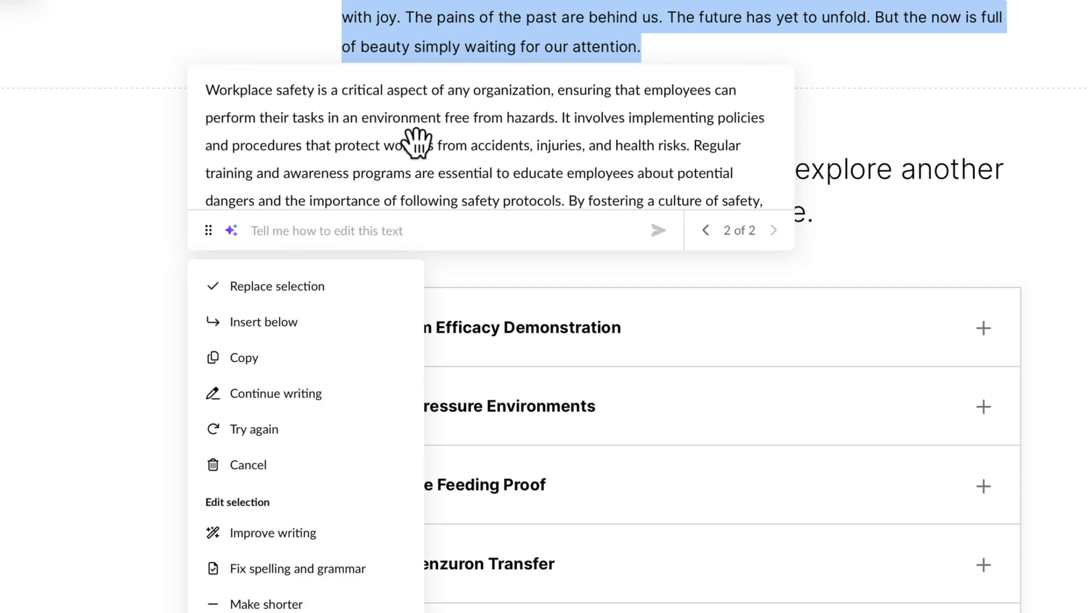
- Make the generated workplace safety text shorter and compare it with the previous version, keeping the shorter one
scroll(302, 487, down, 3)
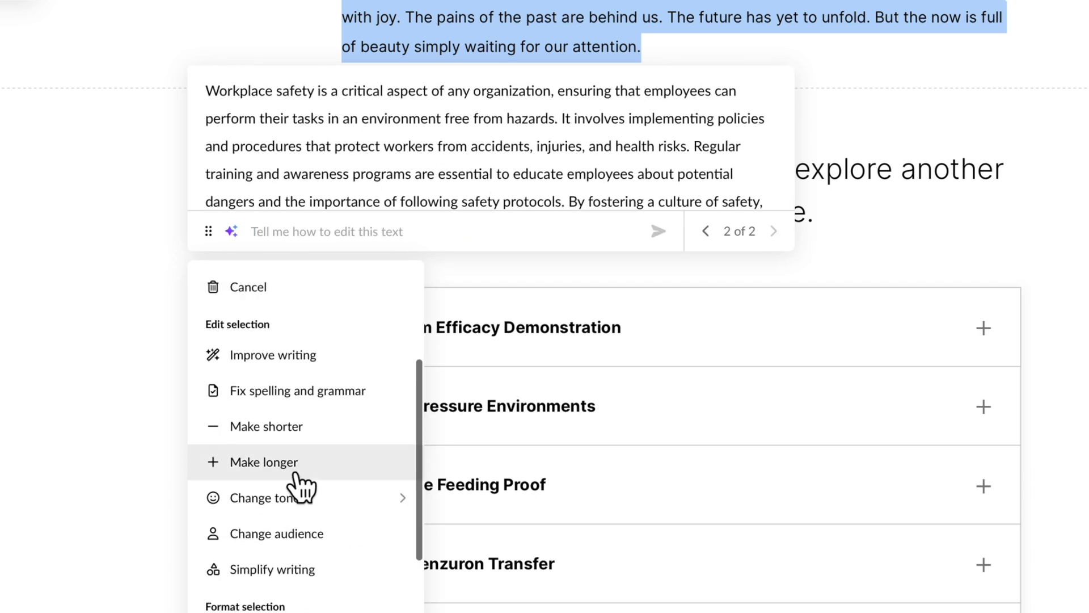
click(309, 431)
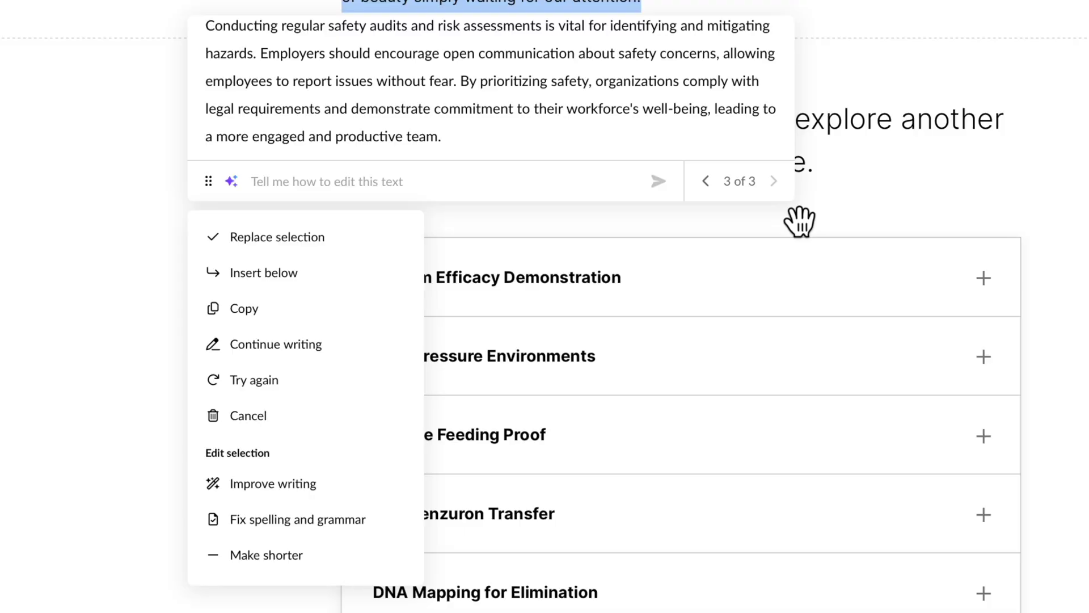
click(706, 183)
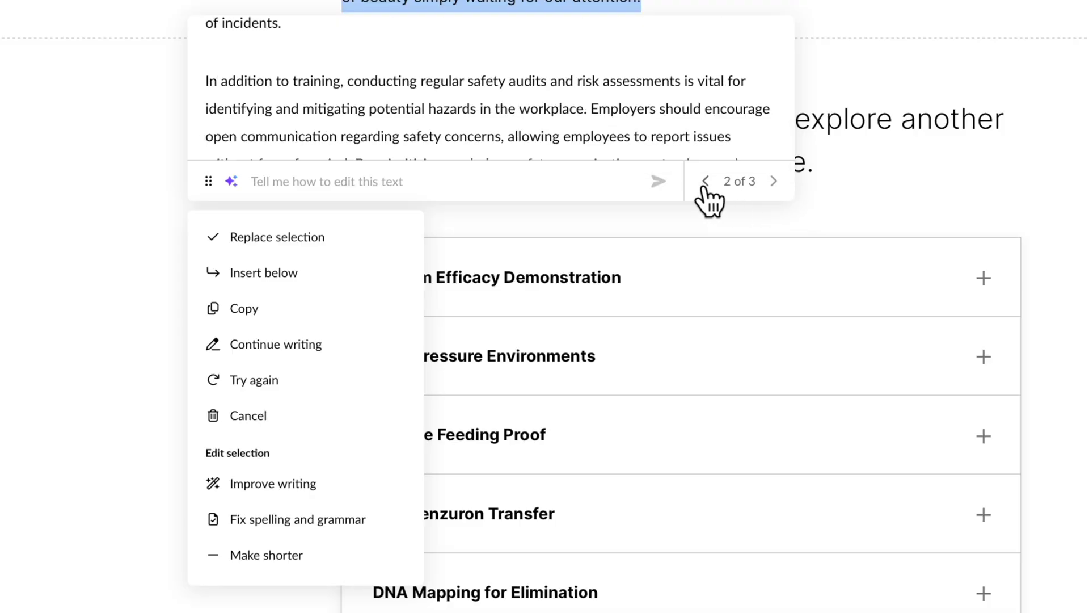
click(773, 182)
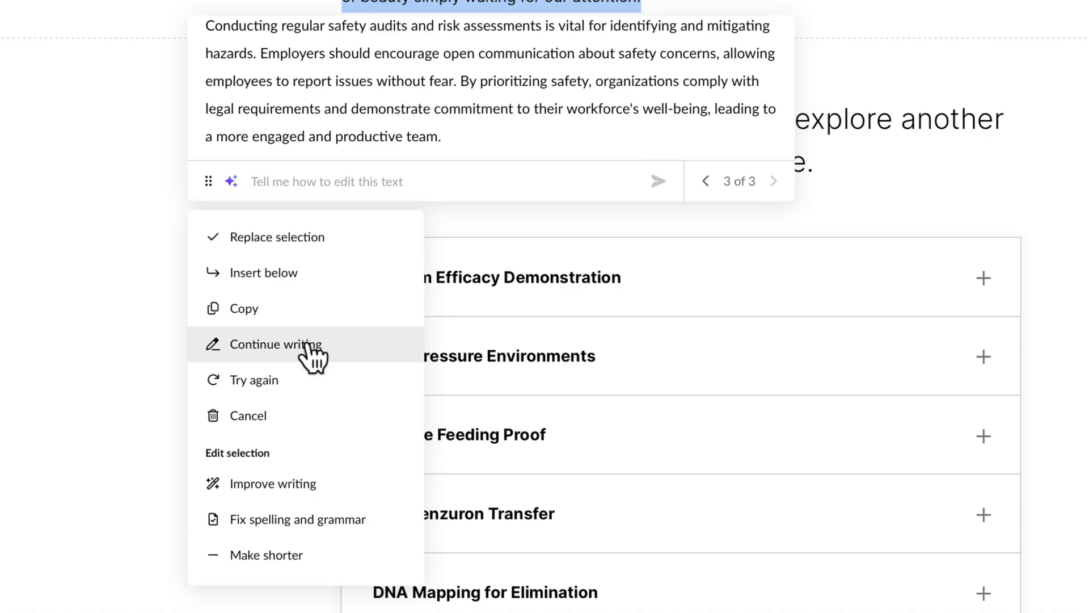
- Bold the key terms in the shortened text and replace the selected placeholder paragraph with the result
scroll(309, 355, down, 5)
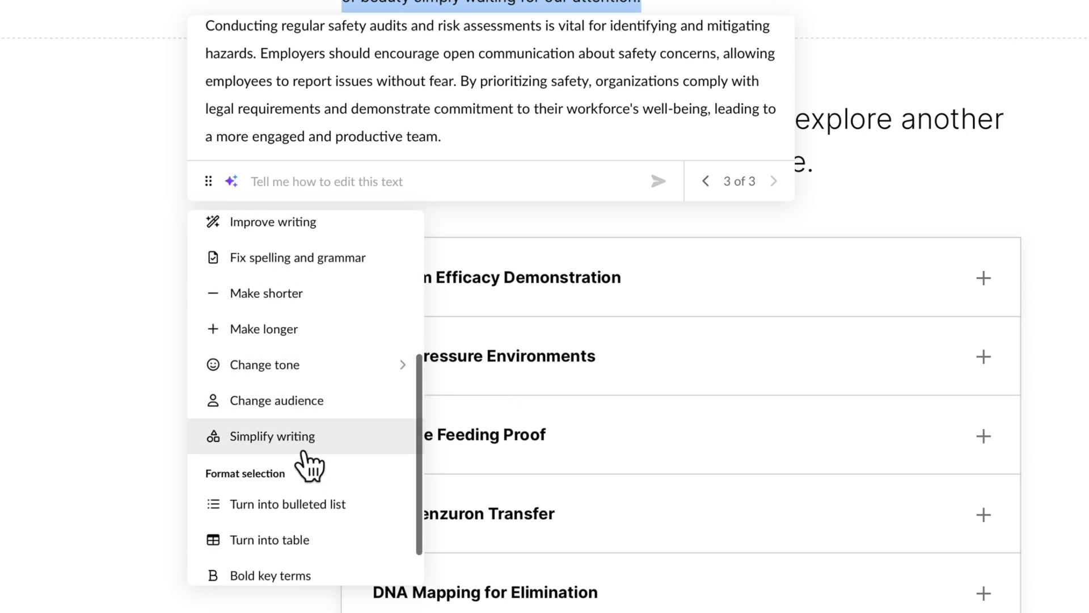
scroll(317, 454, down, 1)
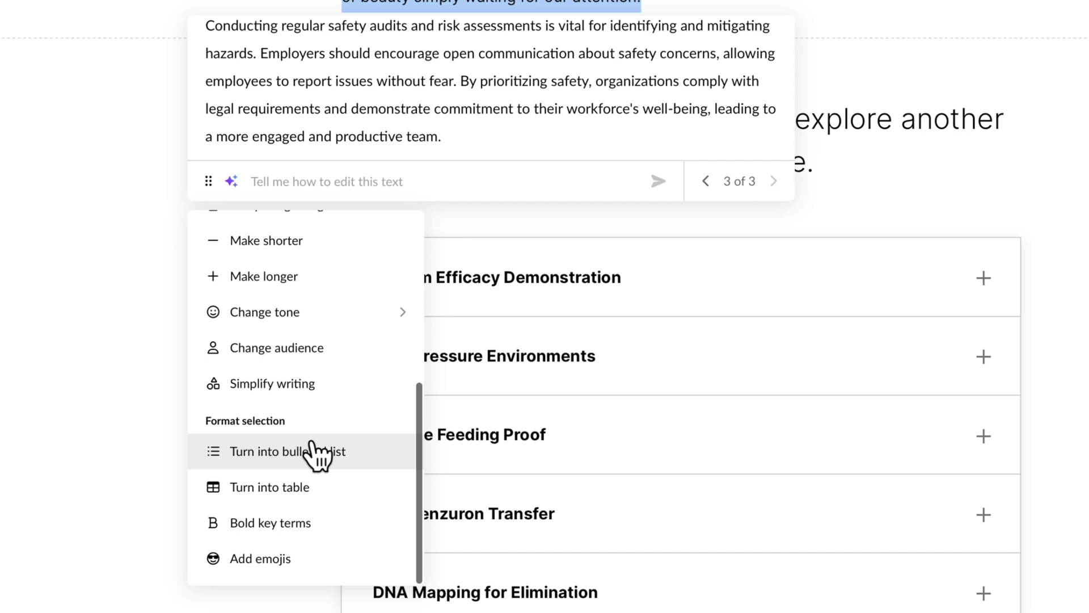
click(307, 525)
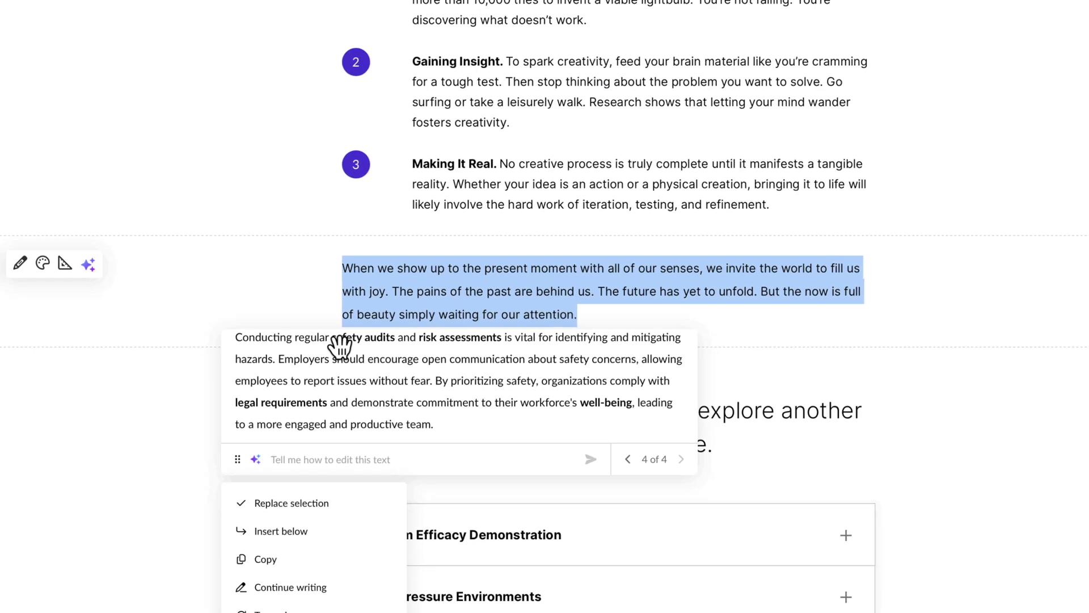
click(307, 539)
scroll(498, 370, down, 3)
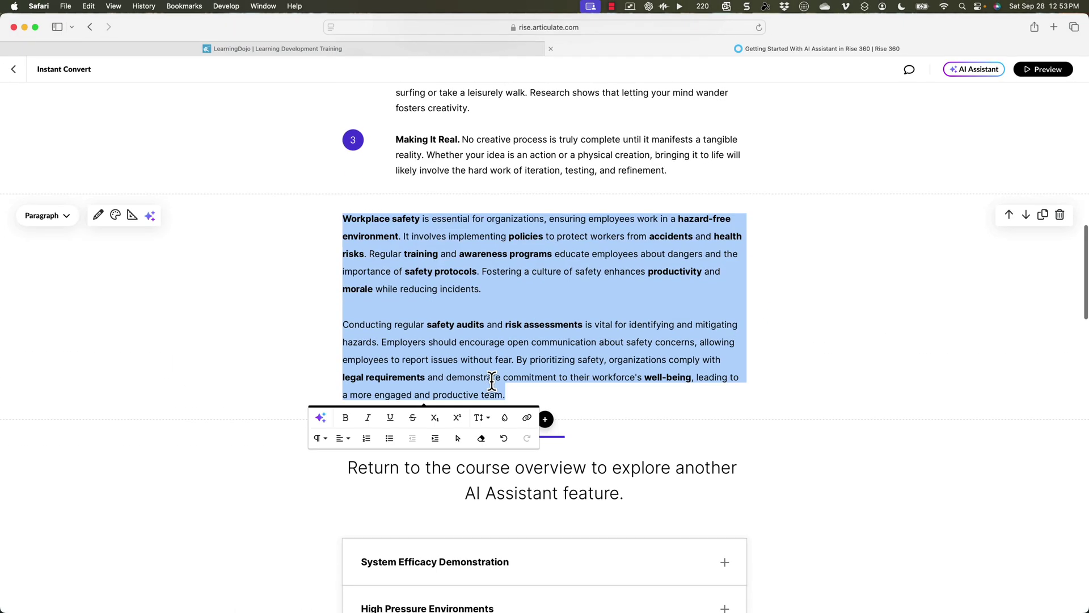
click(591, 262)
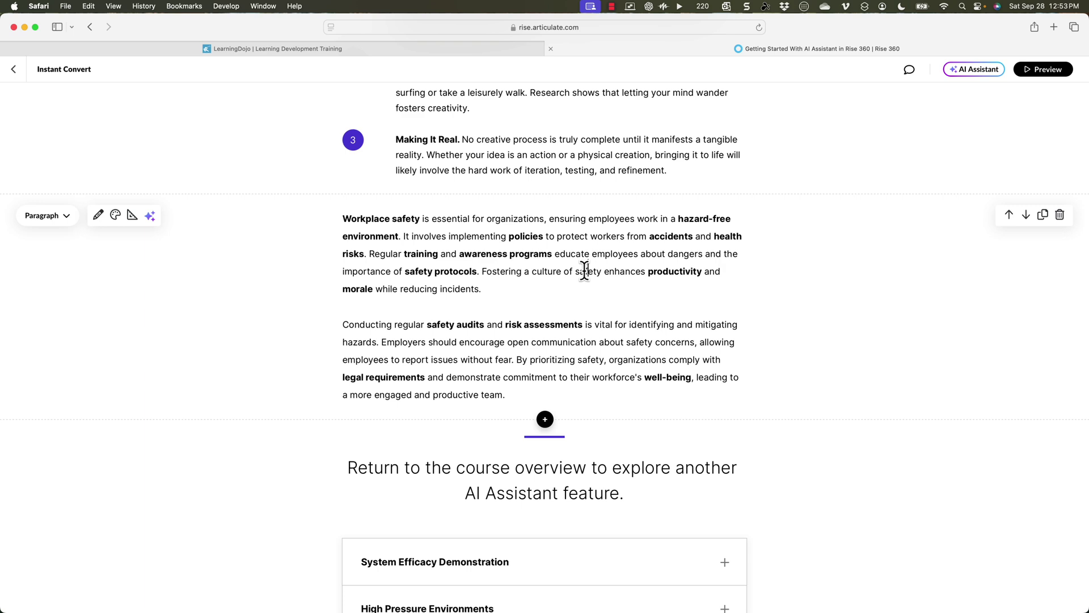
- Open the AI settings to review the source content file and text reference options, and close them unchanged
click(974, 69)
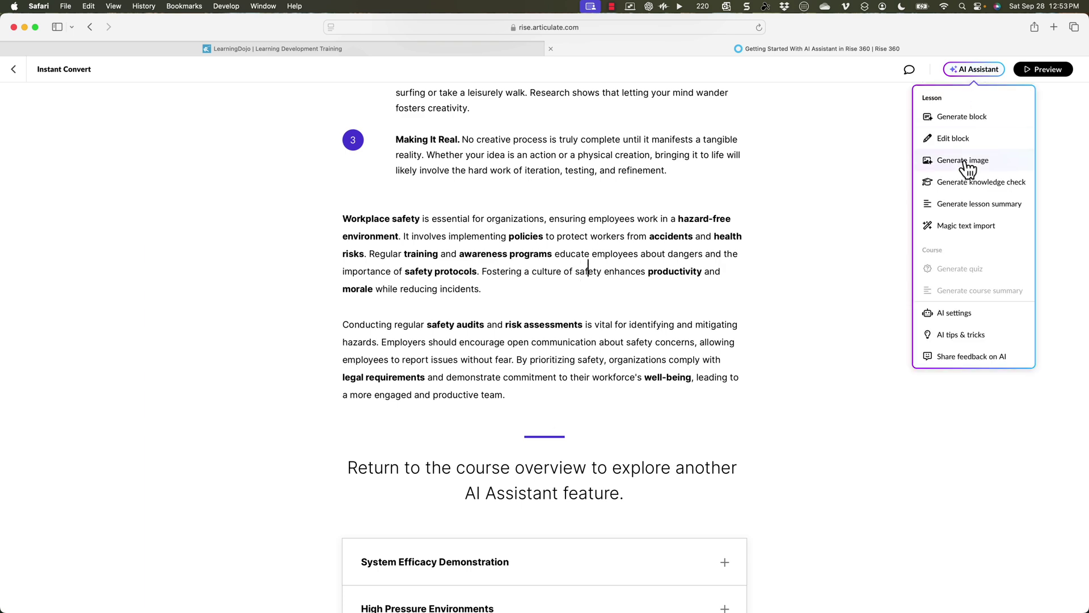
click(954, 312)
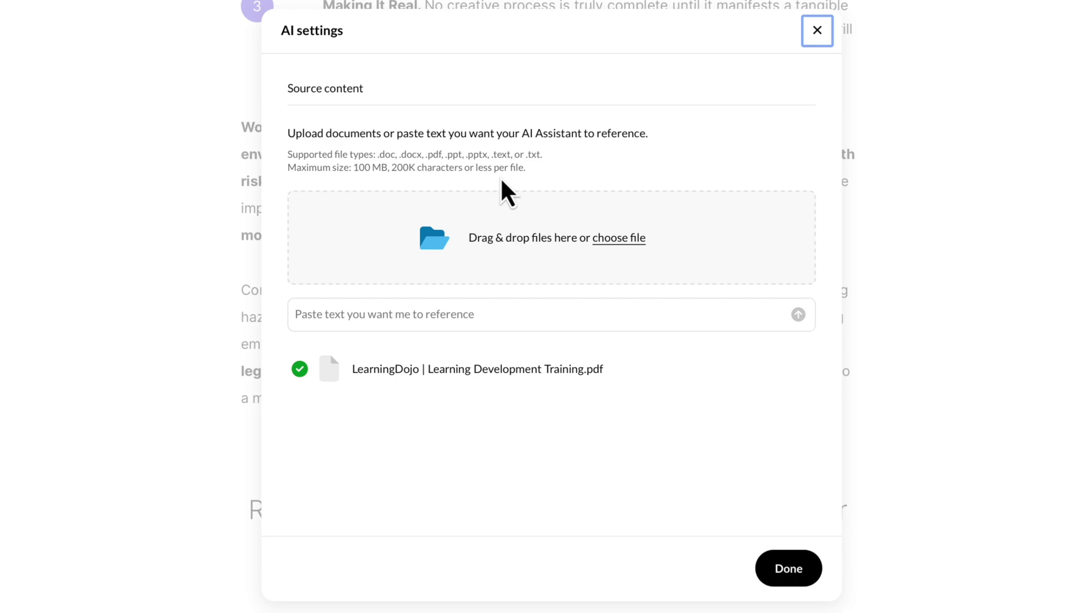
click(406, 315)
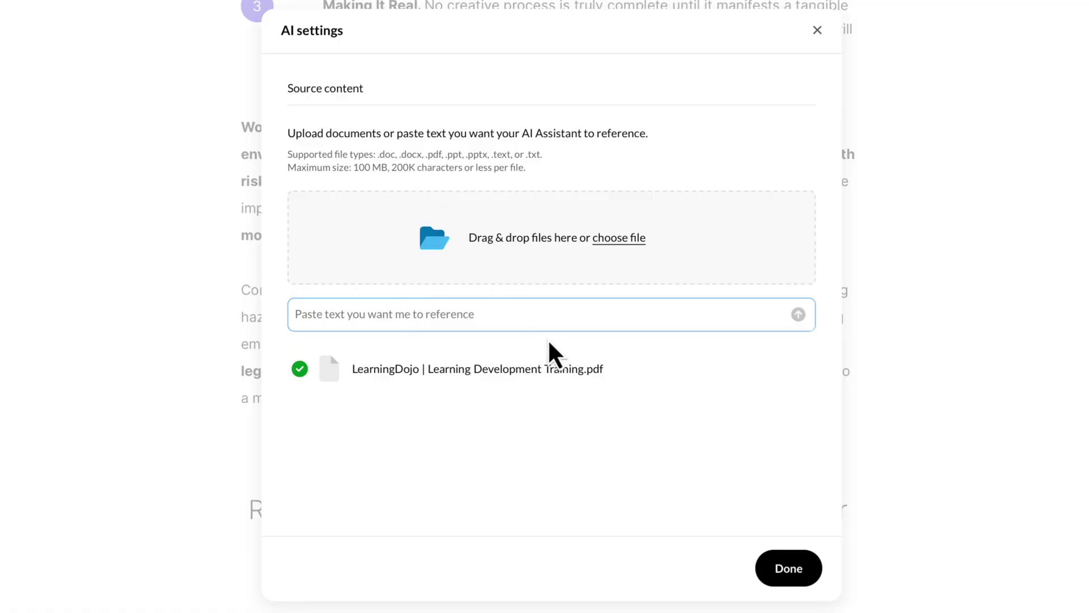
click(817, 30)
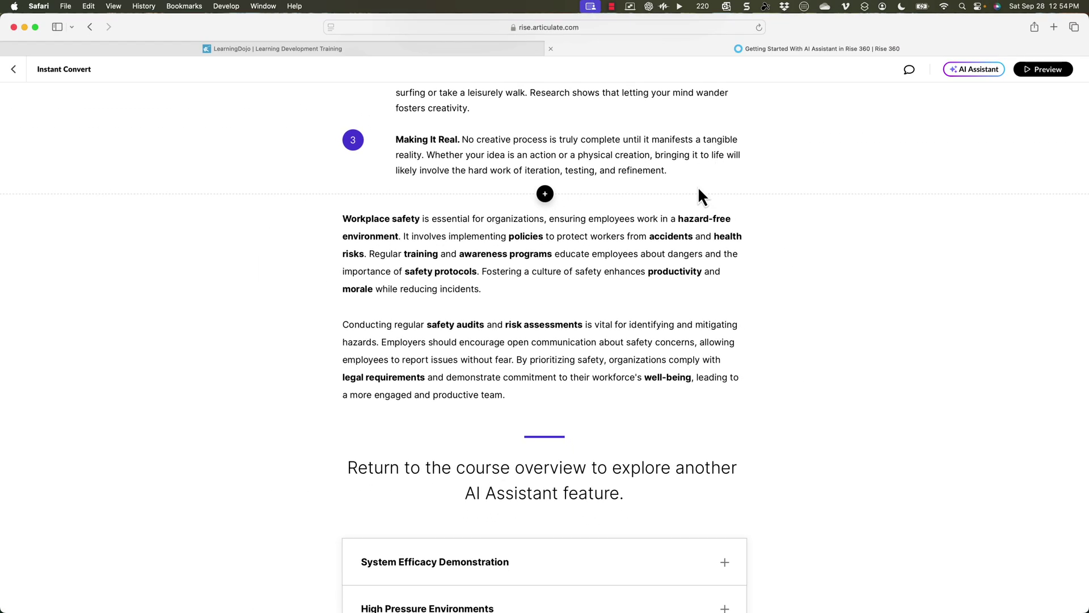
- View the AI Assistant's tips & tricks and feedback options, and return to the lesson
click(980, 70)
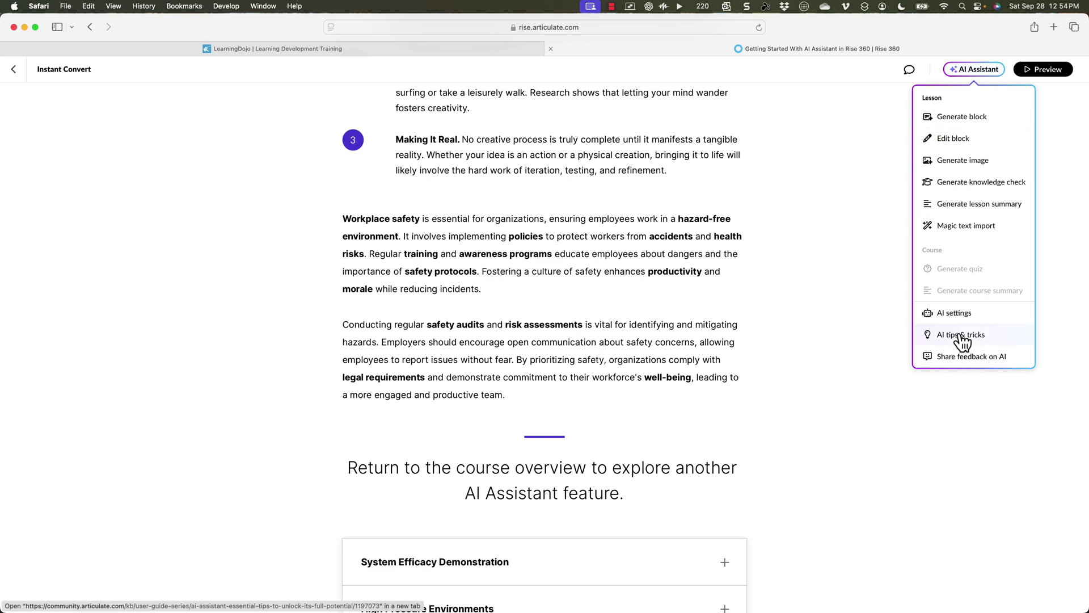
click(846, 261)
scroll(846, 262, up, 2)
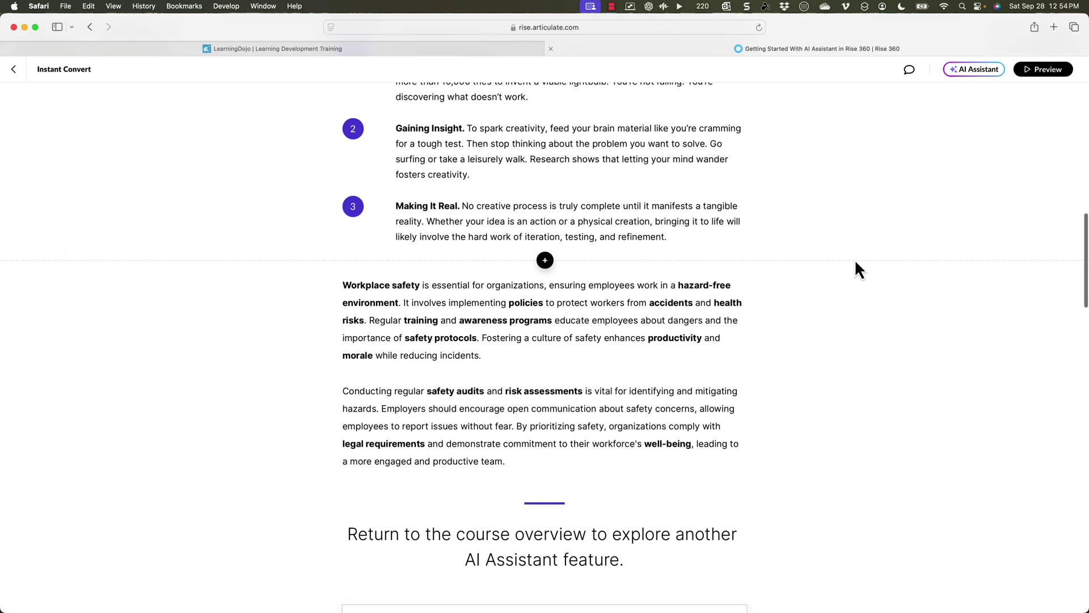